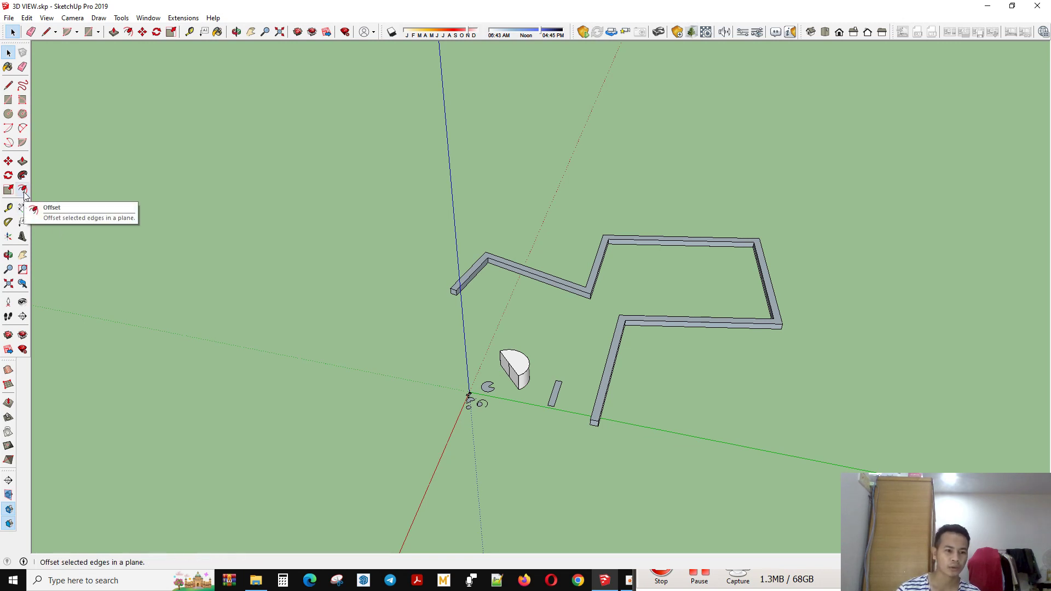
Open the half-cylinder group for editing and select its top face
{"action": "scroll", "coordinate": [429, 367], "scroll_direction": "up", "scroll_amount": 6}
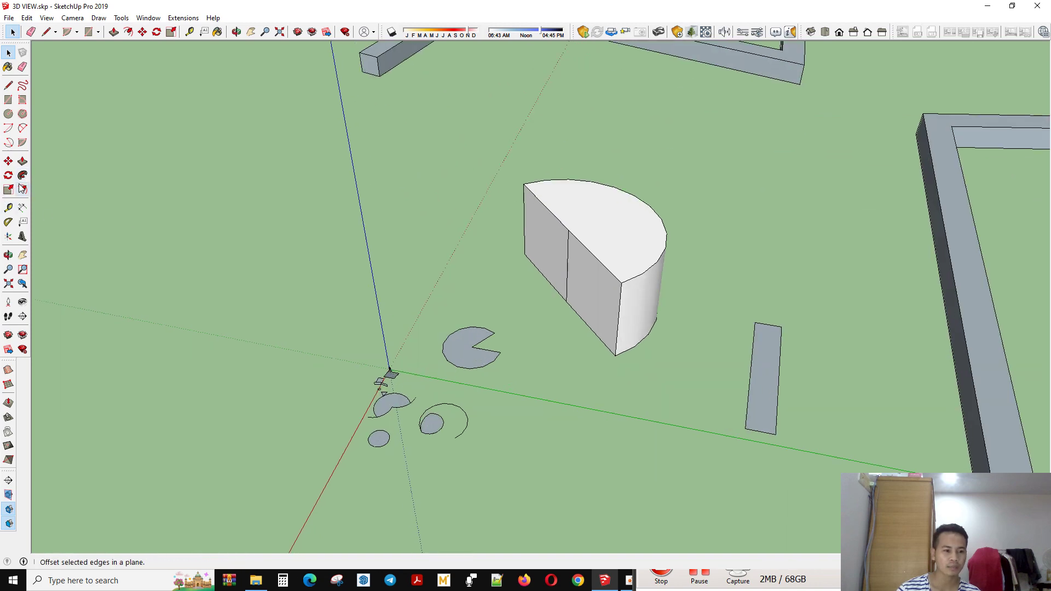
{"action": "scroll", "coordinate": [669, 360], "scroll_direction": "up", "scroll_amount": 5}
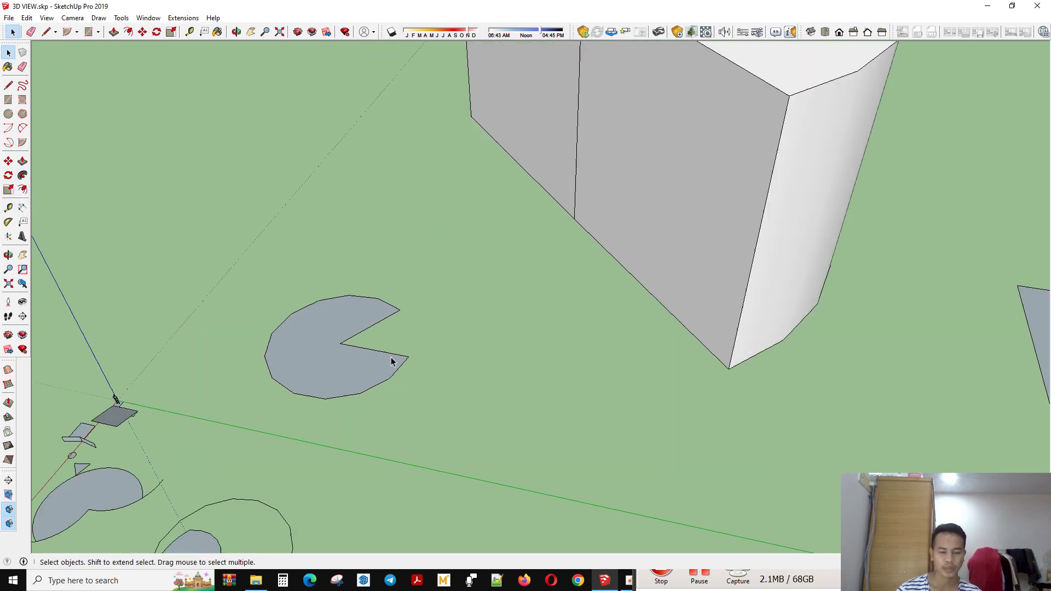
{"action": "scroll", "coordinate": [345, 412], "scroll_direction": "down", "scroll_amount": 3}
{"action": "left_click", "coordinate": [619, 185]}
{"action": "middle_click_drag", "start_coordinate": [619, 185], "coordinate": [621, 218]}
{"action": "double_click", "coordinate": [467, 299]}
{"action": "left_click", "coordinate": [468, 302]}
{"action": "scroll", "coordinate": [621, 217], "scroll_direction": "up", "scroll_amount": 3}
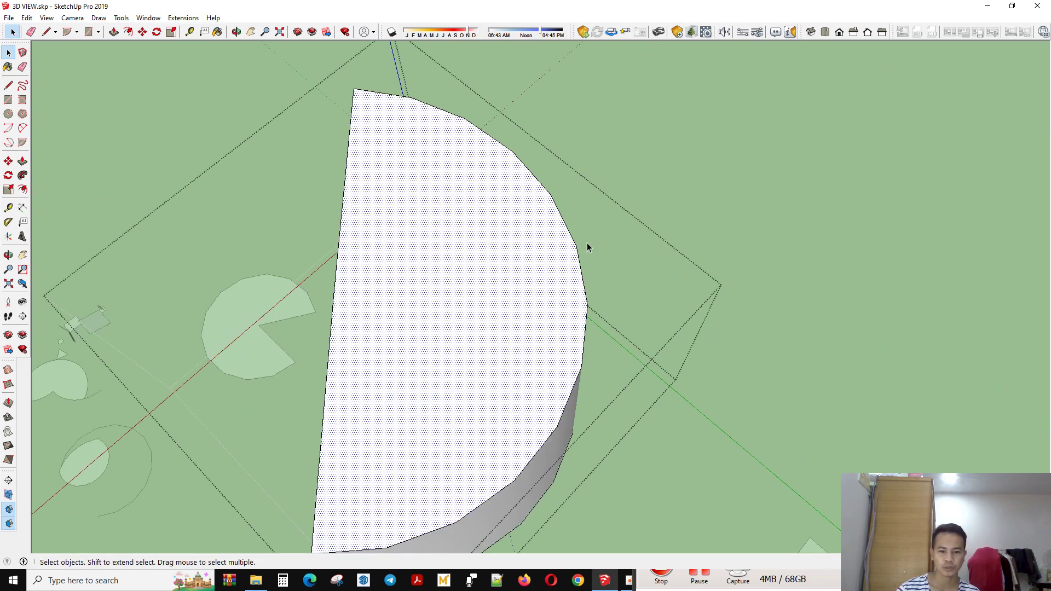
{"action": "scroll", "coordinate": [586, 247], "scroll_direction": "down", "scroll_amount": 3}
{"action": "mouse_move", "coordinate": [542, 307]}
{"action": "middle_mouse_down"}
{"action": "mouse_move", "coordinate": [725, 227]}
{"action": "mouse_move", "coordinate": [525, 295]}
{"action": "middle_mouse_up"}
{"action": "middle_click_drag", "start_coordinate": [414, 319], "coordinate": [650, 284]}
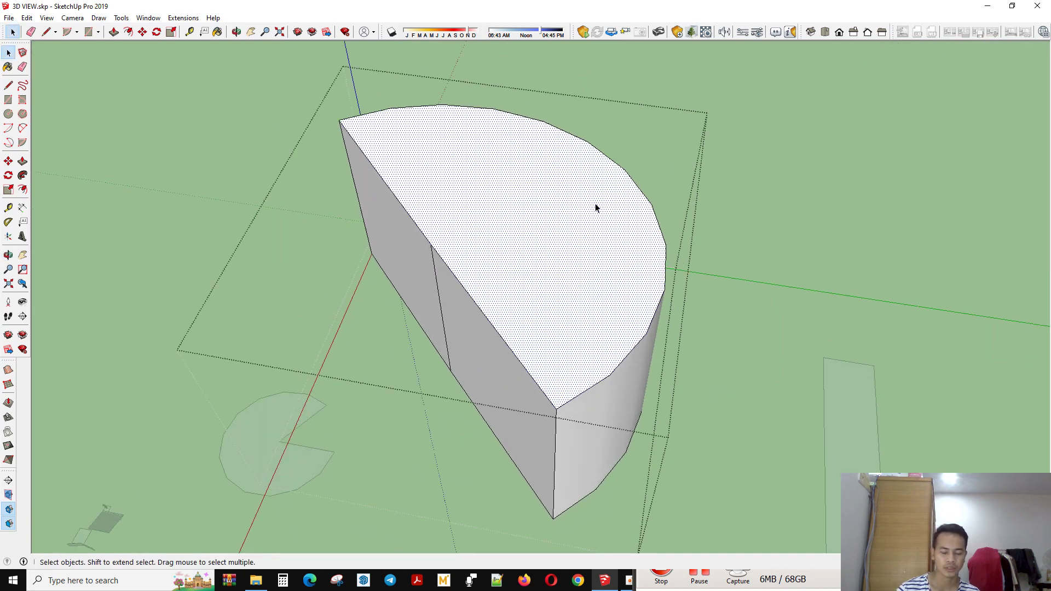
Offset the half-cylinder's top outline once inward and once outward beyond the solid's edge
{"action": "left_click", "coordinate": [23, 190]}
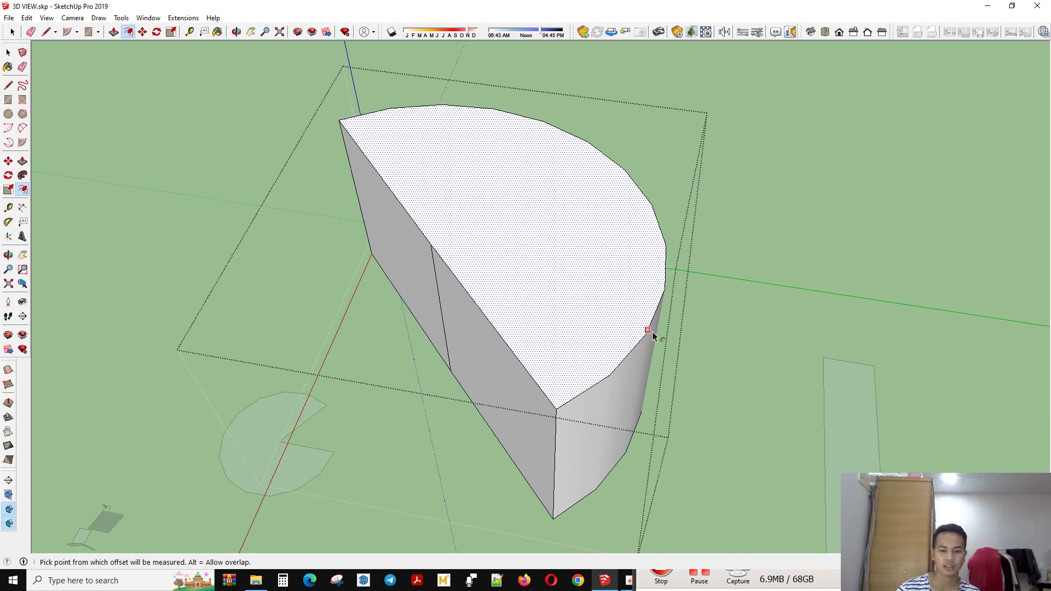
{"action": "middle_click_drag", "start_coordinate": [624, 327], "coordinate": [497, 345]}
{"action": "left_click", "coordinate": [526, 340]}
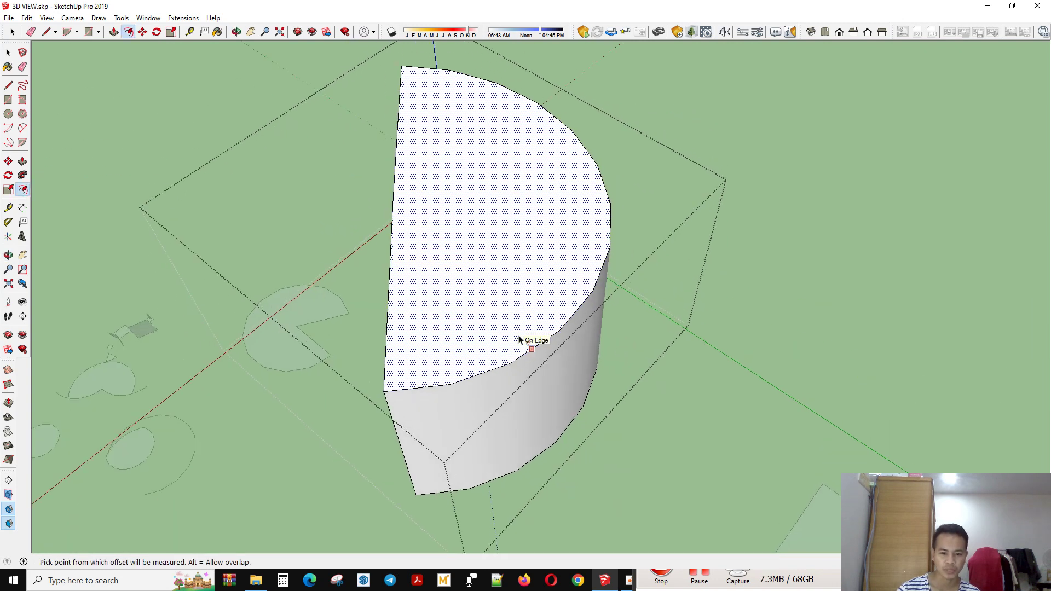
{"action": "left_click", "coordinate": [519, 340]}
{"action": "left_click", "coordinate": [530, 346]}
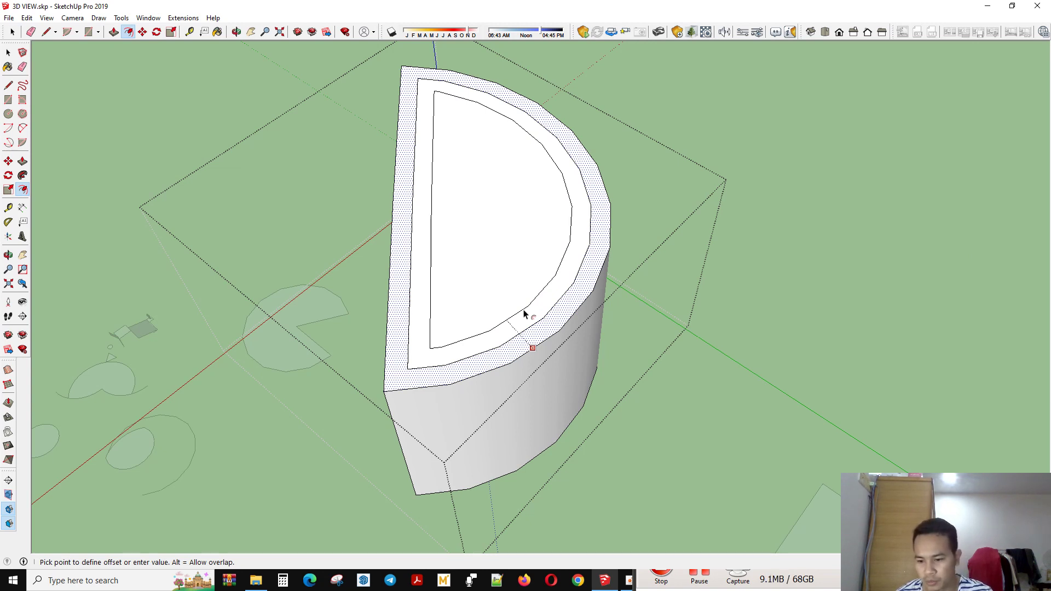
{"action": "left_click", "coordinate": [632, 327]}
{"action": "scroll", "coordinate": [444, 276], "scroll_direction": "down", "scroll_amount": 2}
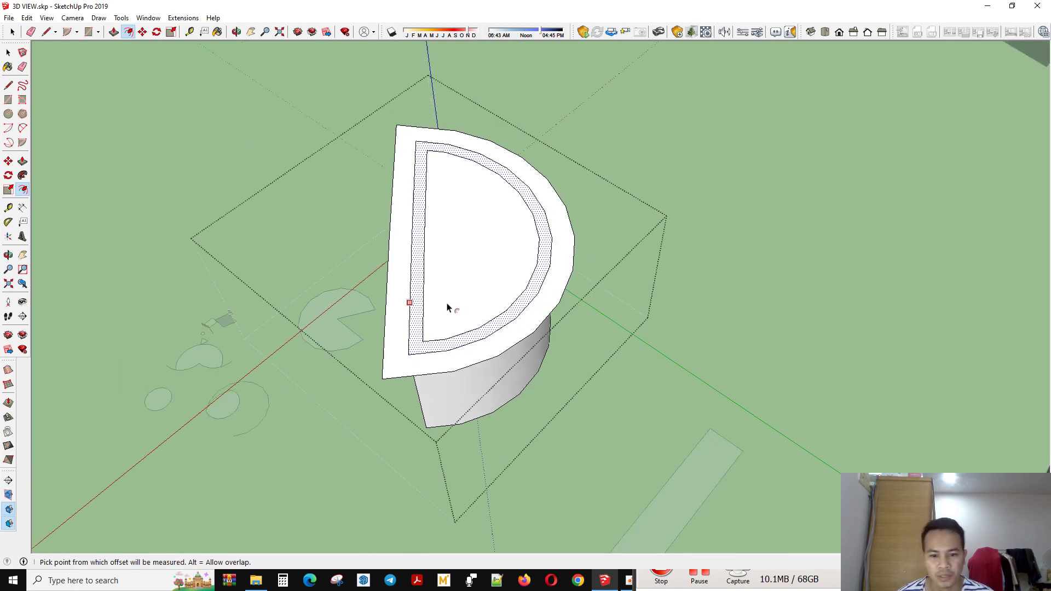
{"action": "middle_click_drag", "start_coordinate": [446, 307], "coordinate": [575, 322]}
{"action": "key", "text": "space"}
{"action": "left_click", "coordinate": [523, 326]}
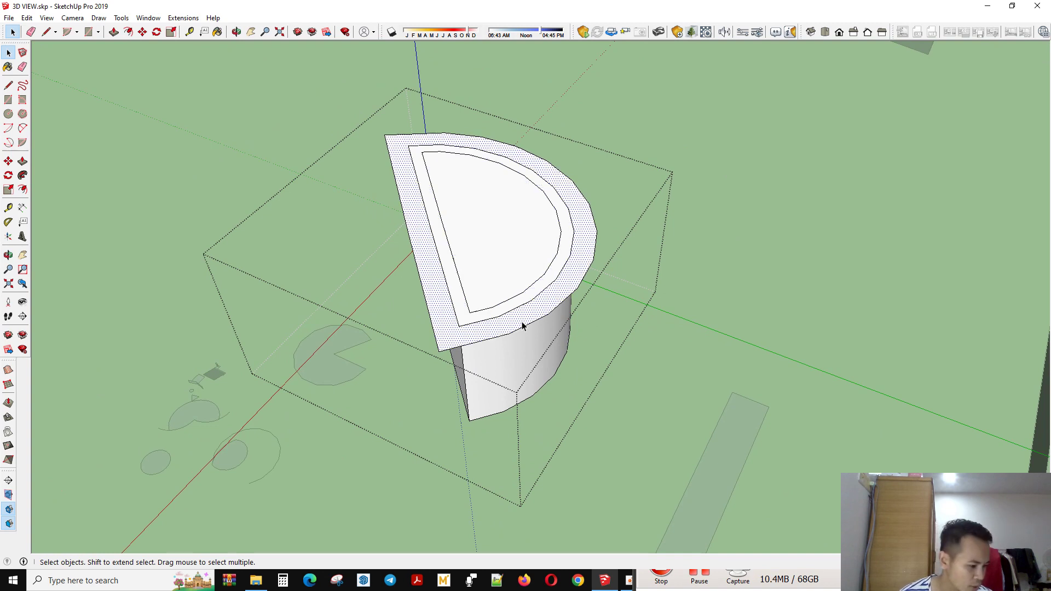
{"action": "key", "text": "m"}
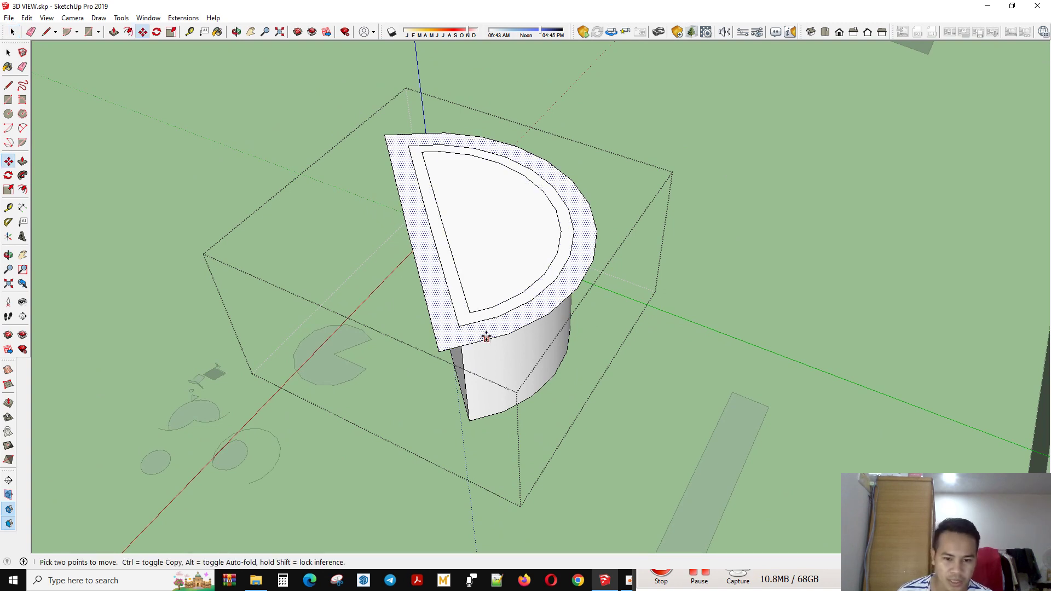
{"action": "left_click", "coordinate": [487, 340]}
{"action": "left_click", "coordinate": [490, 370]}
{"action": "key", "text": "space"}
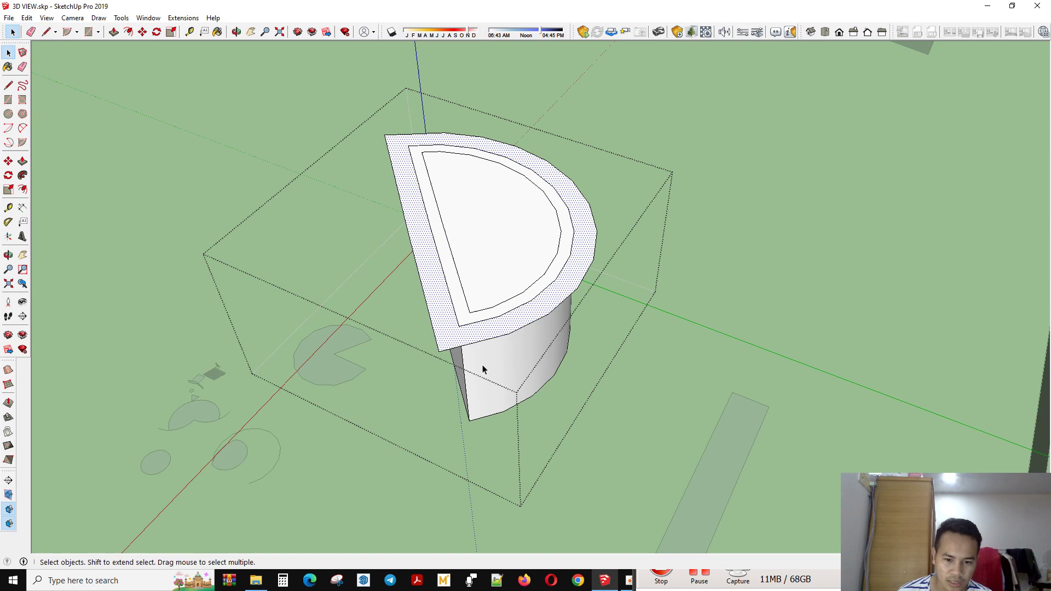
{"action": "key", "text": "p"}
{"action": "left_click", "coordinate": [446, 340]}
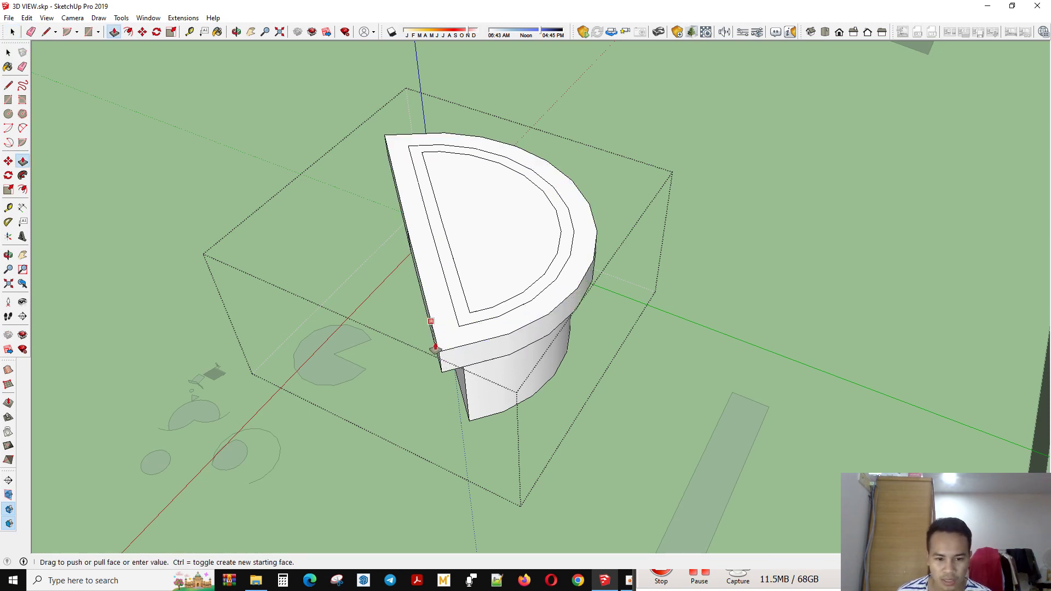
{"action": "key", "text": "space"}
{"action": "scroll", "coordinate": [487, 378], "scroll_direction": "down", "scroll_amount": 3}
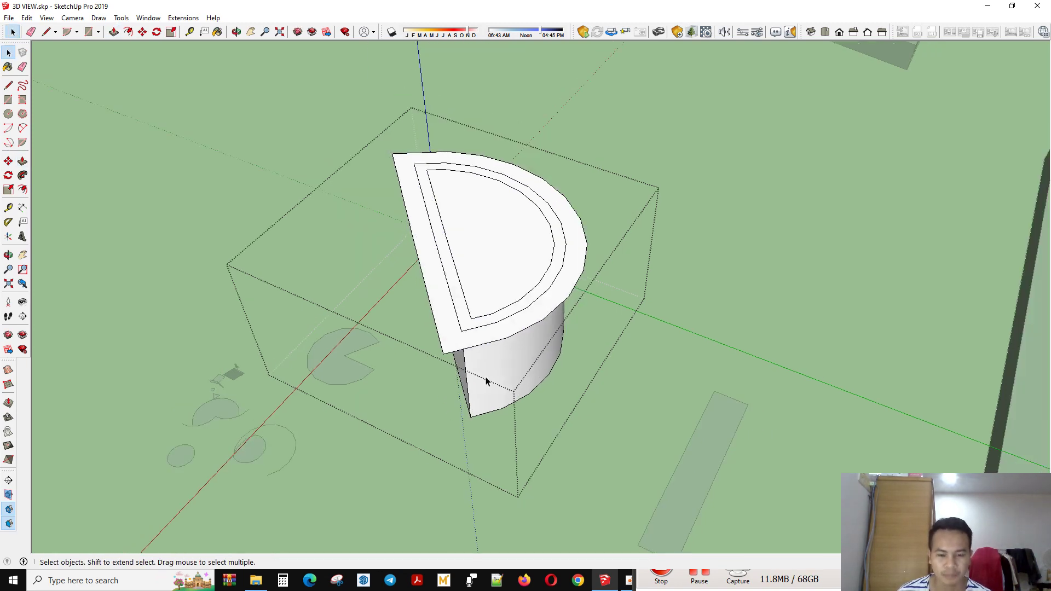
Finish editing the half-cylinder group and return to the whole model
{"action": "middle_click_drag", "start_coordinate": [487, 377], "coordinate": [352, 244]}
{"action": "left_click", "coordinate": [619, 363]}
{"action": "middle_click_drag", "start_coordinate": [618, 367], "coordinate": [548, 328]}
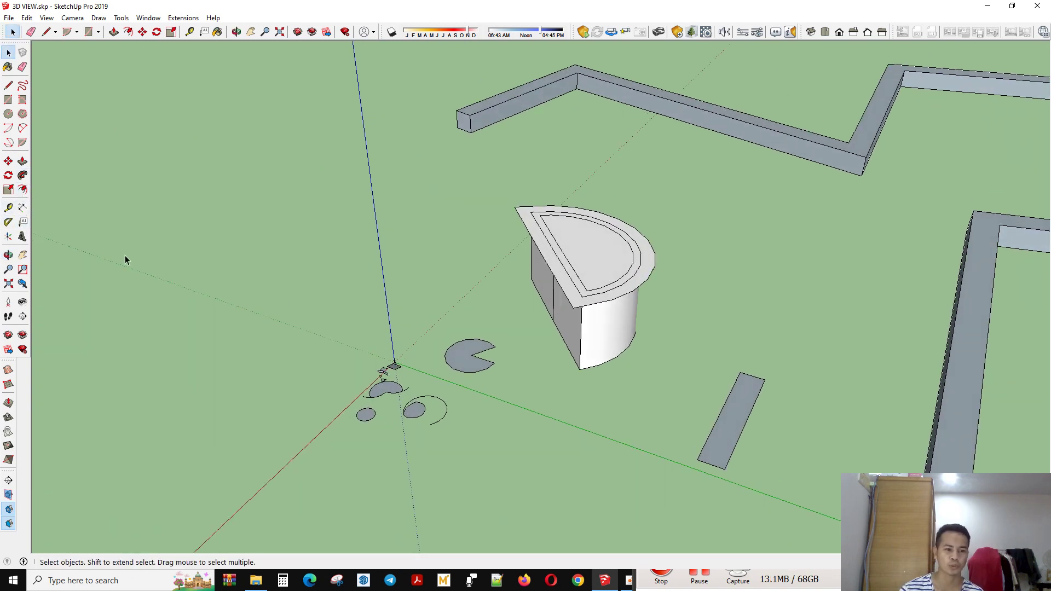
{"action": "scroll", "coordinate": [312, 279], "scroll_direction": "down", "scroll_amount": 3}
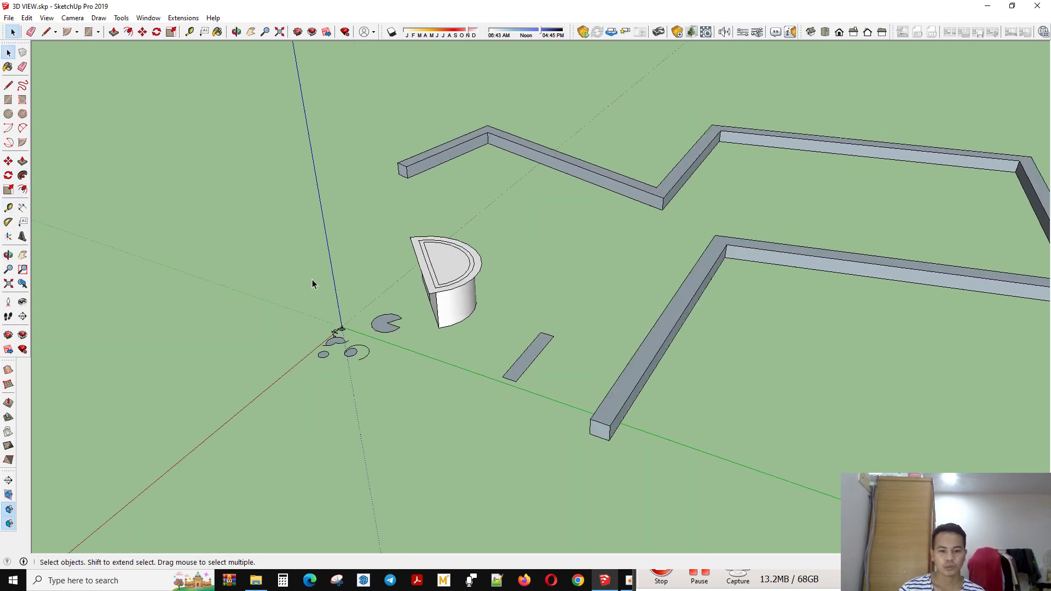
{"action": "middle_click_drag", "start_coordinate": [312, 280], "coordinate": [466, 484]}
{"action": "left_click_drag", "start_coordinate": [465, 484], "coordinate": [423, 394]}
{"action": "key", "text": "space"}
{"action": "scroll", "coordinate": [363, 387], "scroll_direction": "up", "scroll_amount": 3}
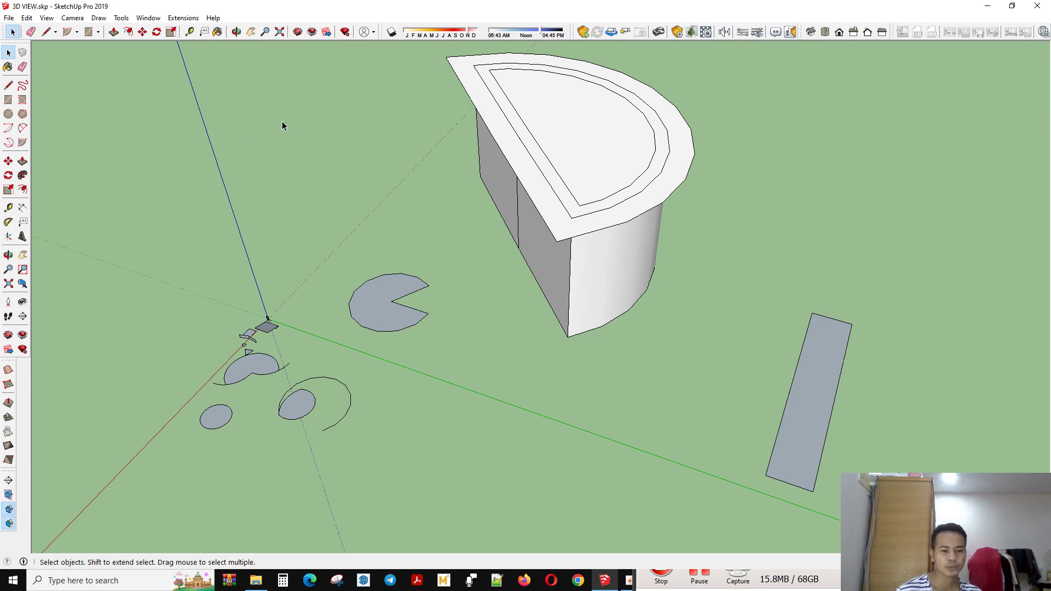
{"action": "scroll", "coordinate": [307, 432], "scroll_direction": "down", "scroll_amount": 2}
{"action": "middle_click_drag", "start_coordinate": [307, 432], "coordinate": [307, 235]}
{"action": "scroll", "coordinate": [582, 237], "scroll_direction": "up", "scroll_amount": 3}
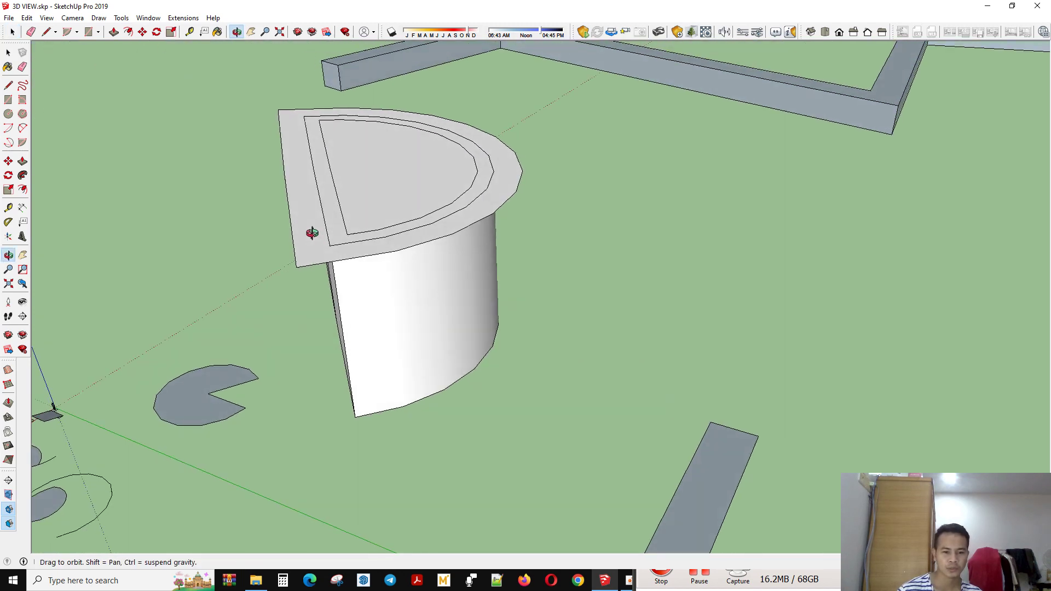
Use the Tape Measure to place two guide lines parallel to the red axis, one near the wall's open end and one farther out
{"action": "left_click", "coordinate": [7, 208]}
{"action": "scroll", "coordinate": [274, 429], "scroll_direction": "down", "scroll_amount": 4}
{"action": "middle_click_drag", "start_coordinate": [676, 401], "coordinate": [898, 482]}
{"action": "middle_click_drag", "start_coordinate": [505, 284], "coordinate": [599, 300]}
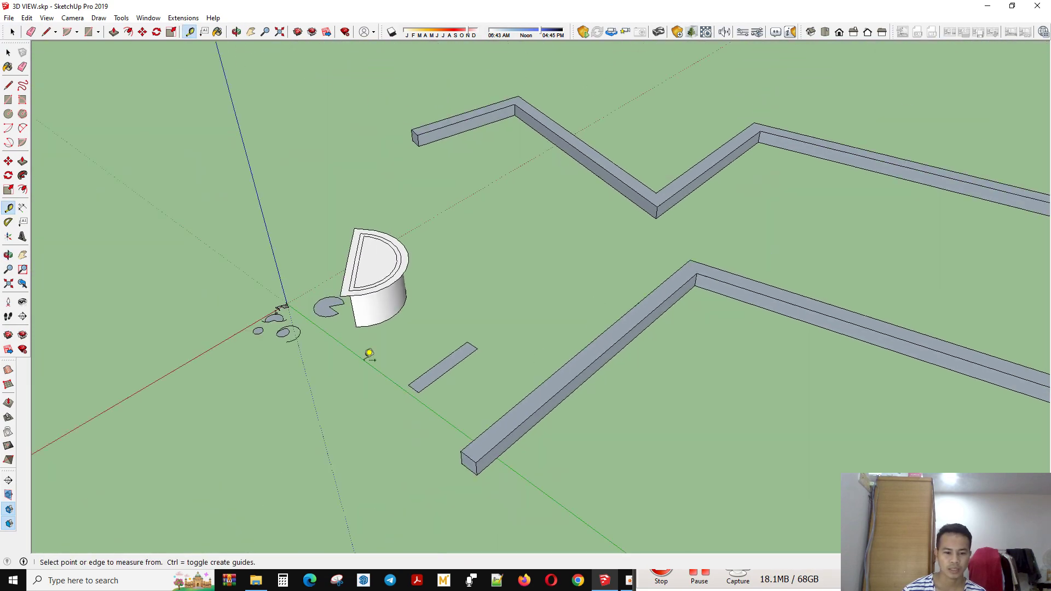
{"action": "middle_click_drag", "start_coordinate": [368, 354], "coordinate": [763, 365]}
{"action": "scroll", "coordinate": [402, 207], "scroll_direction": "down", "scroll_amount": 3}
{"action": "middle_click_drag", "start_coordinate": [528, 313], "coordinate": [420, 336]}
{"action": "scroll", "coordinate": [475, 424], "scroll_direction": "up", "scroll_amount": 2}
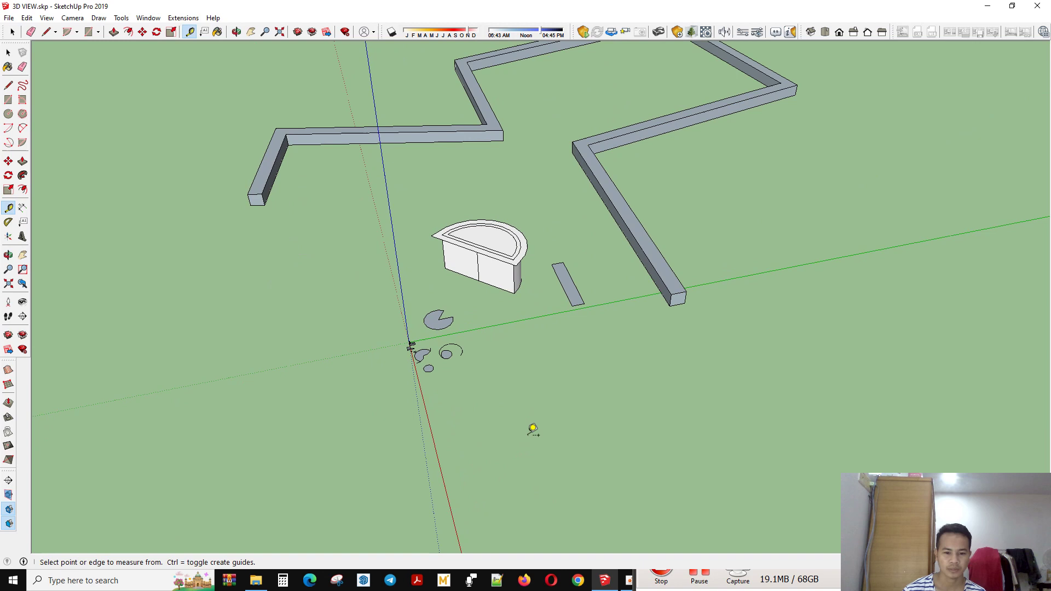
{"action": "middle_click_drag", "start_coordinate": [528, 434], "coordinate": [344, 386]}
{"action": "scroll", "coordinate": [348, 380], "scroll_direction": "down", "scroll_amount": 3}
{"action": "middle_click_drag", "start_coordinate": [460, 420], "coordinate": [519, 444]}
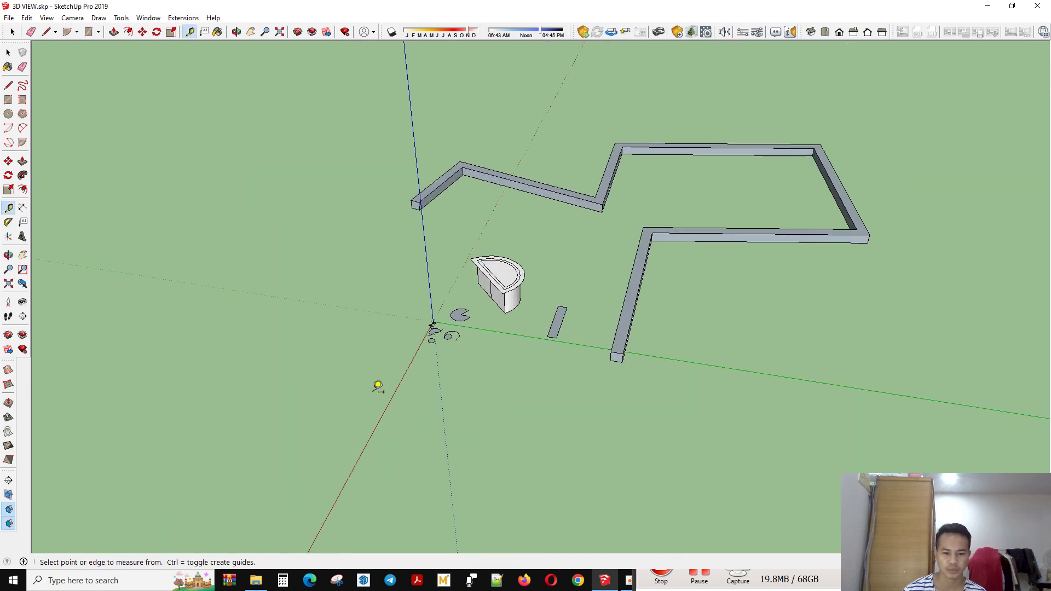
{"action": "scroll", "coordinate": [378, 385], "scroll_direction": "up", "scroll_amount": 3}
{"action": "scroll", "coordinate": [342, 376], "scroll_direction": "up", "scroll_amount": 1}
{"action": "left_click", "coordinate": [315, 336]}
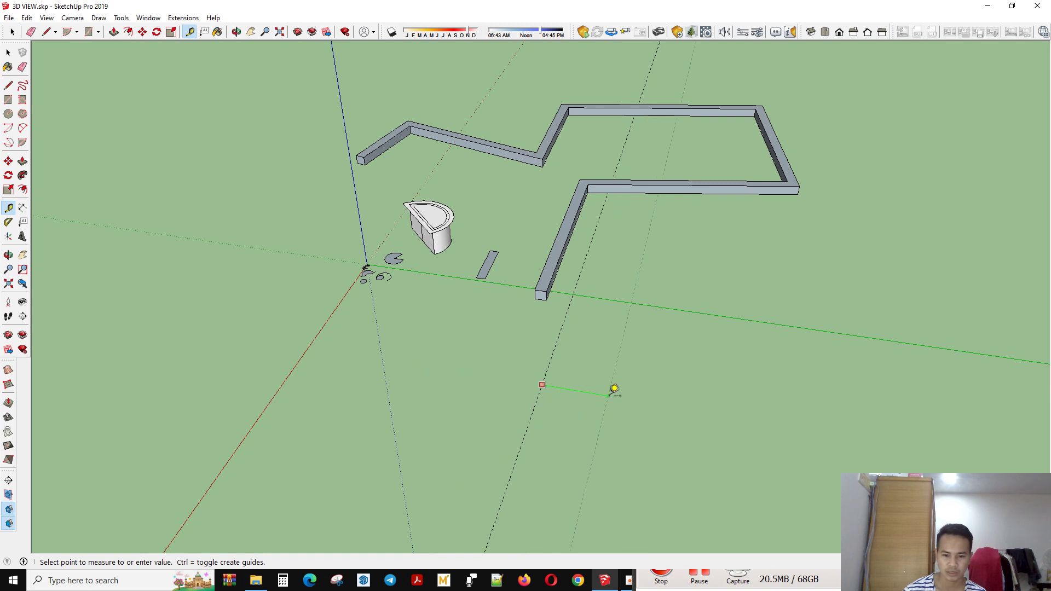
{"action": "left_click", "coordinate": [712, 404]}
{"action": "scroll", "coordinate": [602, 351], "scroll_direction": "down", "scroll_amount": 1}
Place three guide lines parallel to the green axis, crossing the red-axis guides, with the third between the first two
{"action": "middle_click_drag", "start_coordinate": [603, 351], "coordinate": [510, 296]}
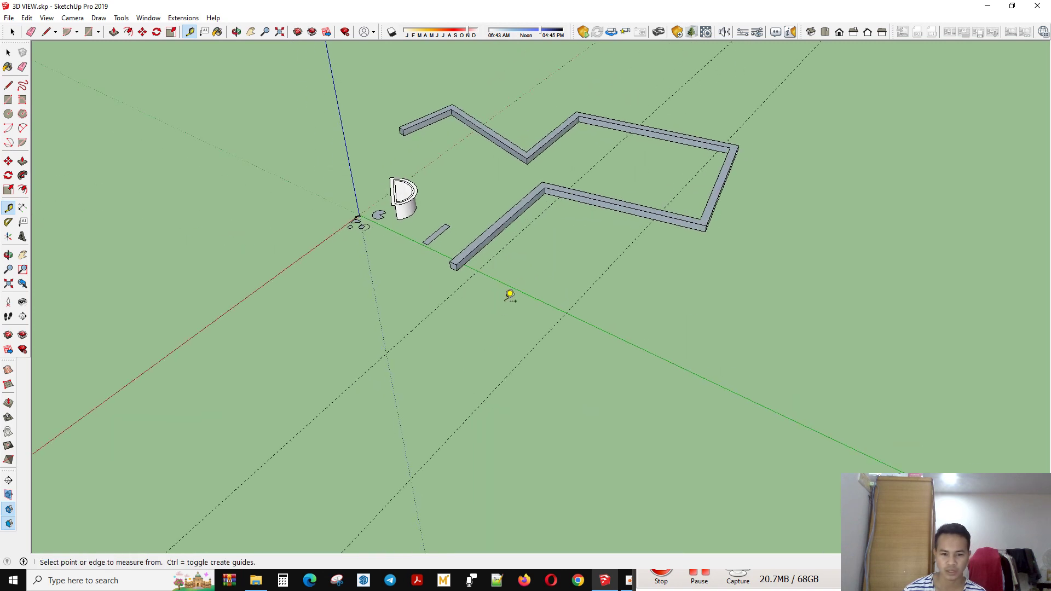
{"action": "left_click", "coordinate": [517, 288]}
{"action": "left_click", "coordinate": [488, 339]}
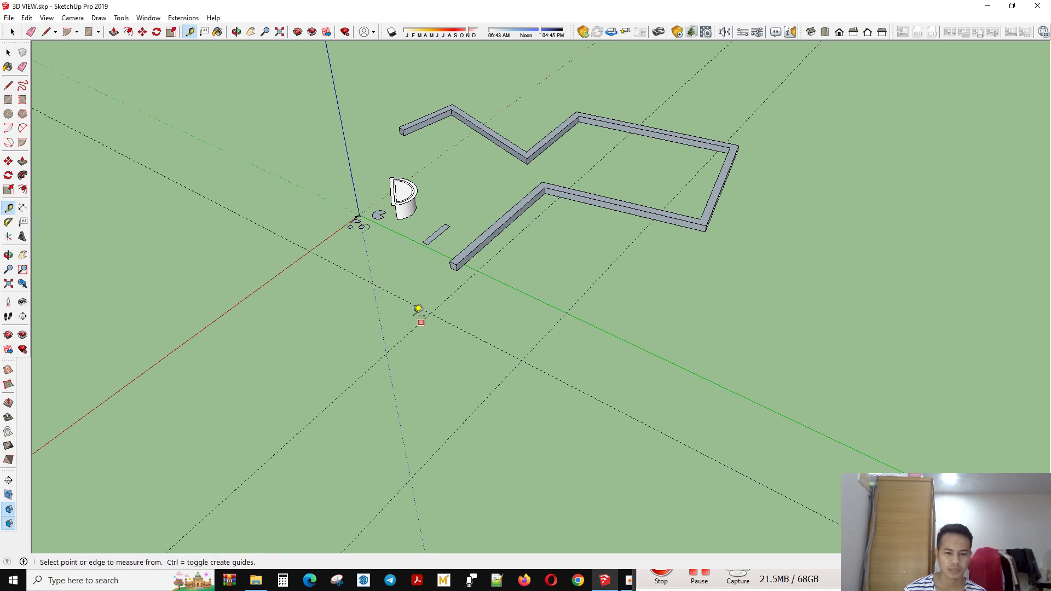
{"action": "left_click", "coordinate": [473, 336]}
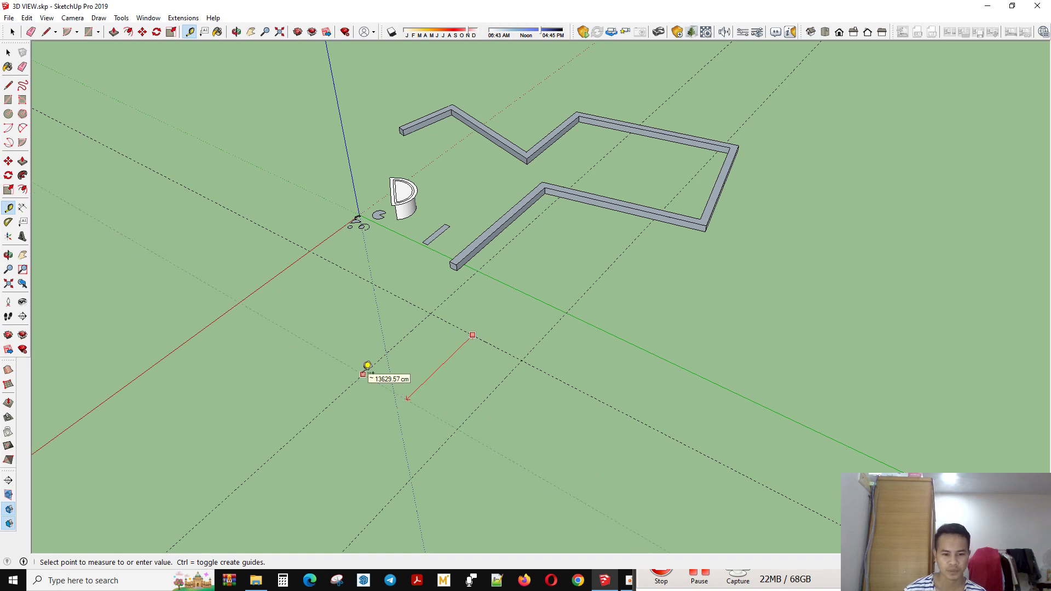
{"action": "left_click", "coordinate": [346, 391]}
{"action": "left_click", "coordinate": [390, 419]}
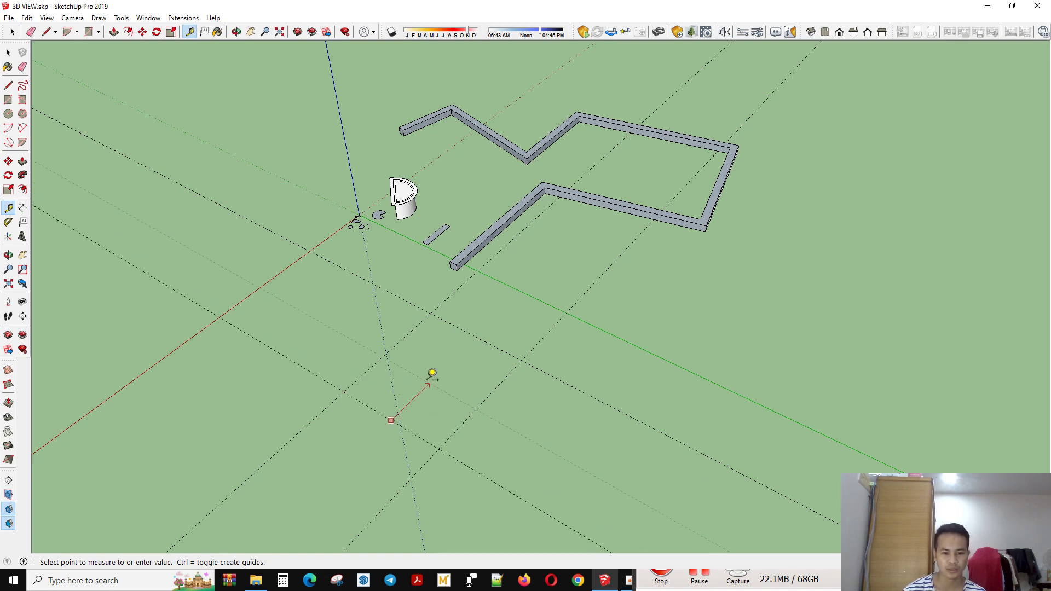
Add a third guide line parallel to the red axis between the two existing ones
{"action": "middle_click_drag", "start_coordinate": [382, 439], "coordinate": [682, 449]}
{"action": "scroll", "coordinate": [683, 448], "scroll_direction": "up", "scroll_amount": 3}
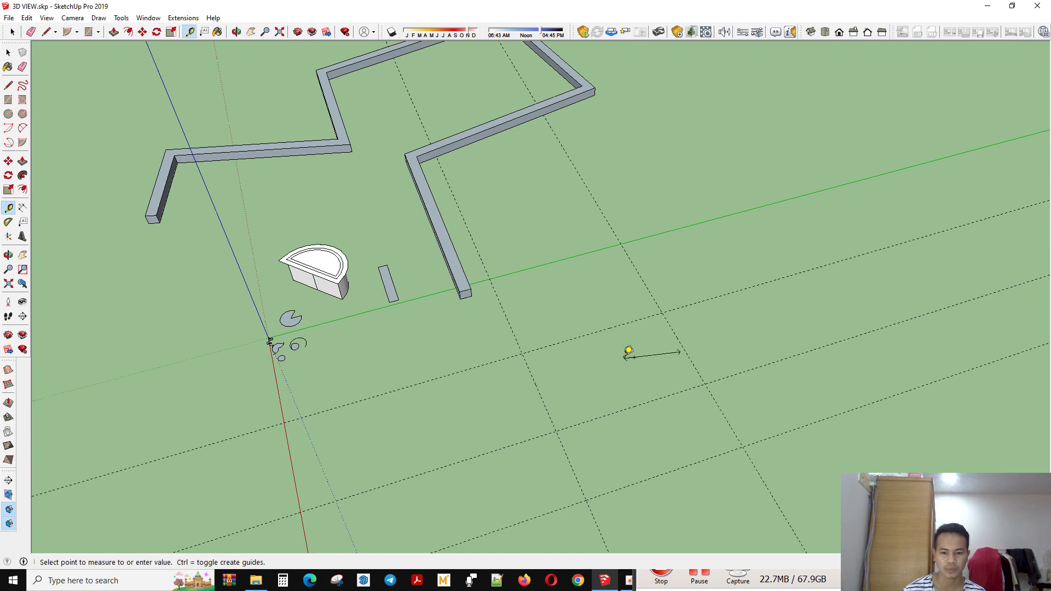
{"action": "key", "text": "space"}
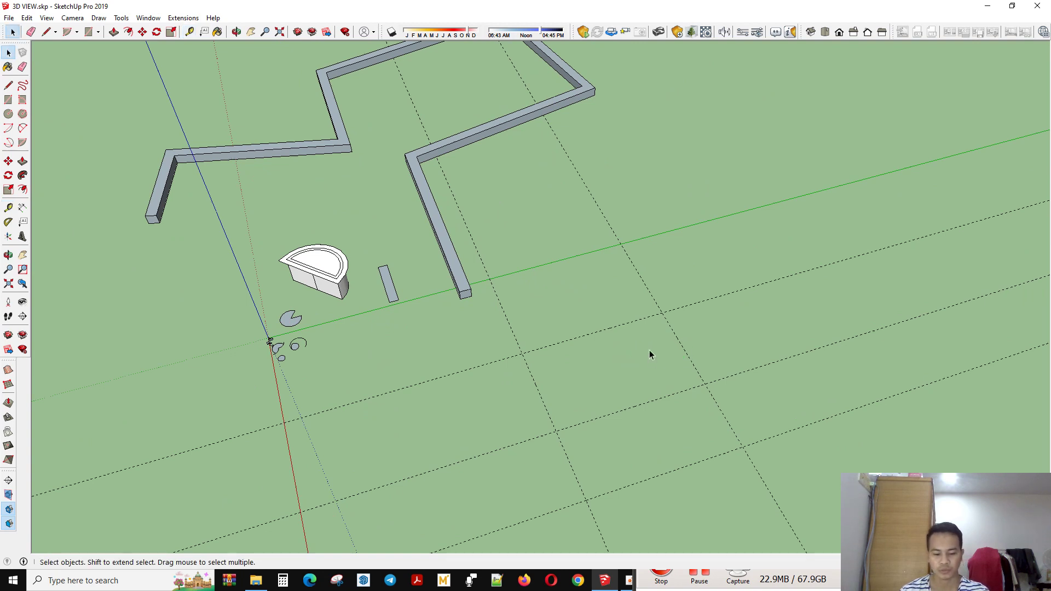
{"action": "key", "text": "t"}
{"action": "left_click", "coordinate": [674, 331]}
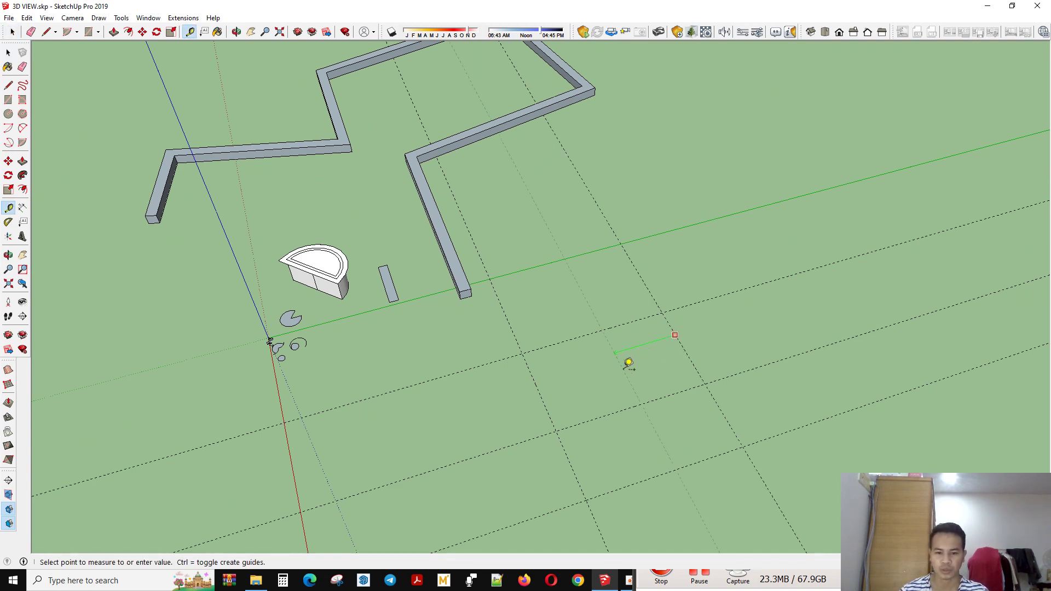
{"action": "left_click", "coordinate": [609, 360]}
{"action": "middle_click_drag", "start_coordinate": [613, 355], "coordinate": [619, 426]}
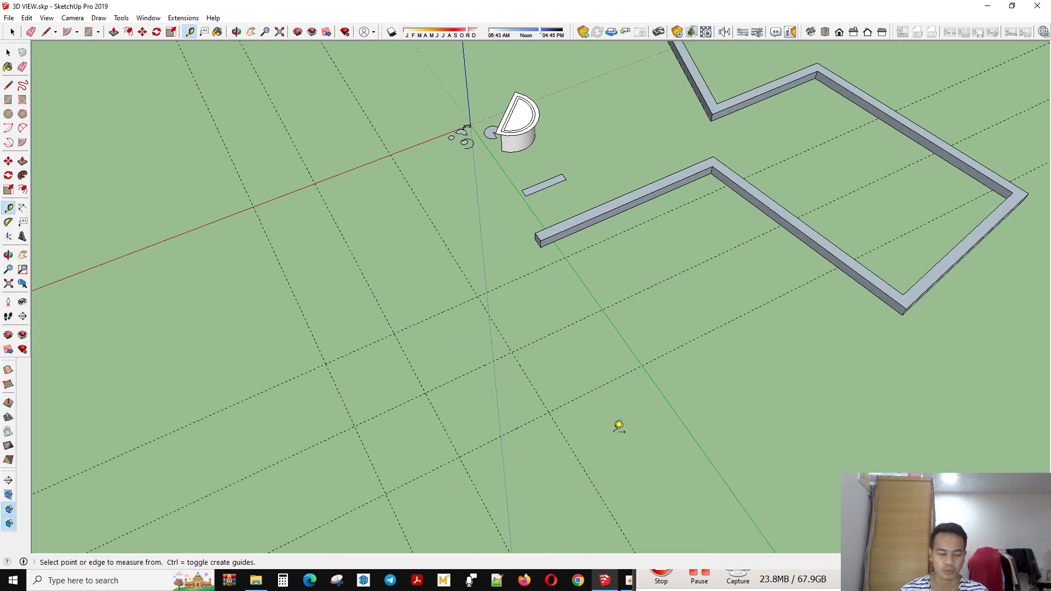
{"action": "key", "text": "space"}
{"action": "middle_click_drag", "start_coordinate": [487, 321], "coordinate": [486, 417]}
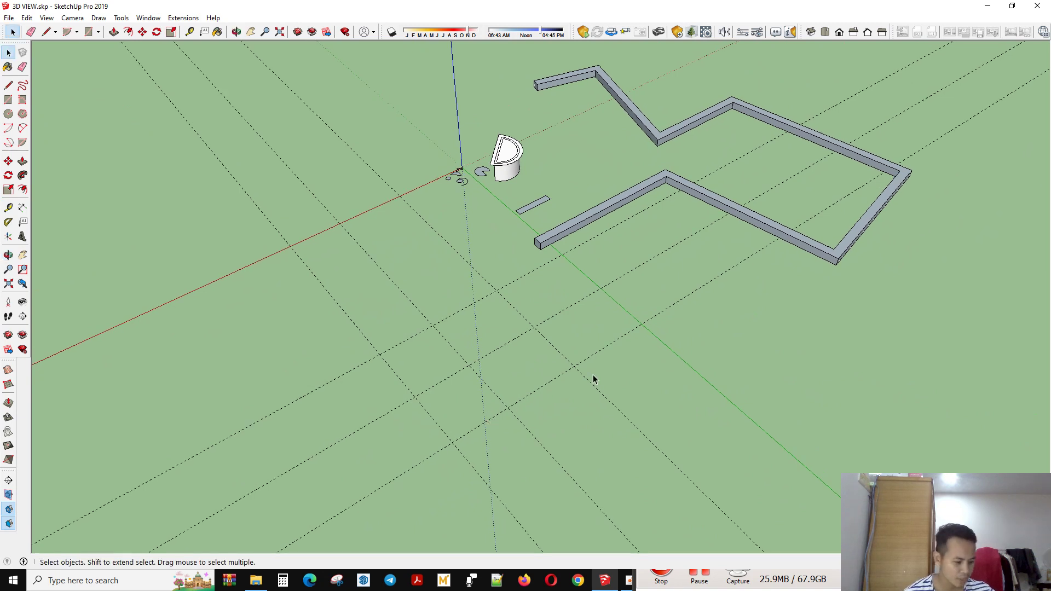
{"action": "middle_click_drag", "start_coordinate": [593, 369], "coordinate": [590, 479]}
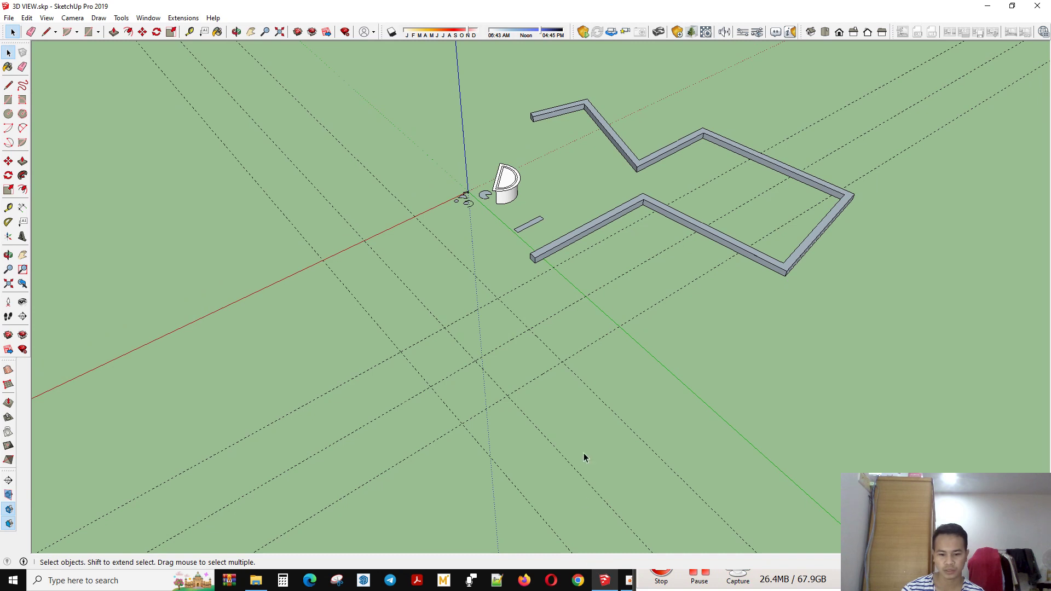
{"action": "left_click", "coordinate": [661, 578]}
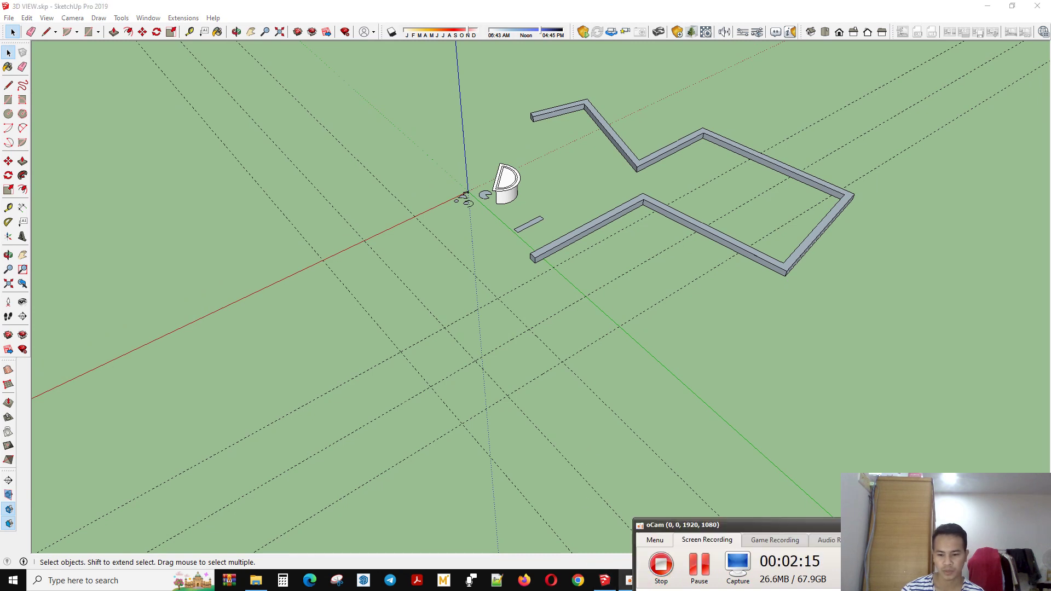
{"action": "left_click", "coordinate": [837, 496]}
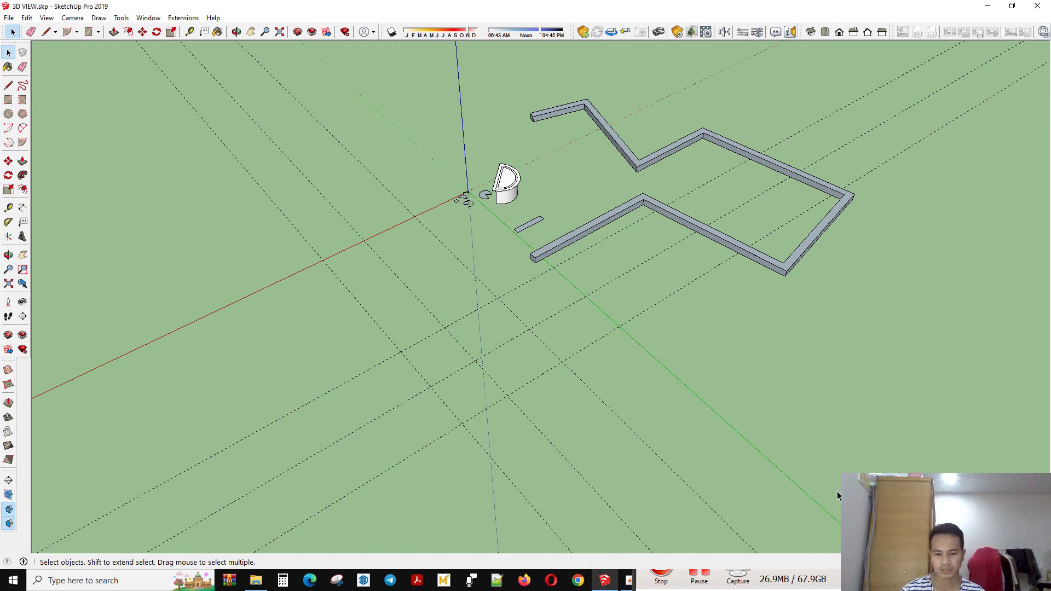
Dimension the short edge of the flat rectangle nearest the green axis, placing the dimension just outside the shape
{"action": "left_click", "coordinate": [22, 209]}
{"action": "scroll", "coordinate": [398, 206], "scroll_direction": "up", "scroll_amount": 5}
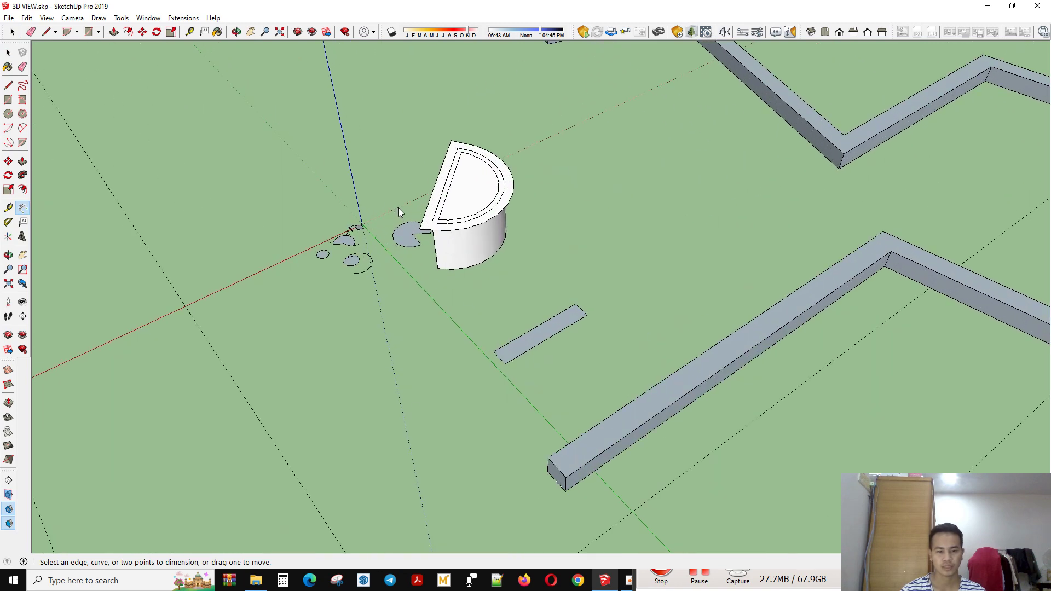
{"action": "middle_click_drag", "start_coordinate": [398, 208], "coordinate": [645, 336]}
{"action": "scroll", "coordinate": [644, 337], "scroll_direction": "up", "scroll_amount": 3}
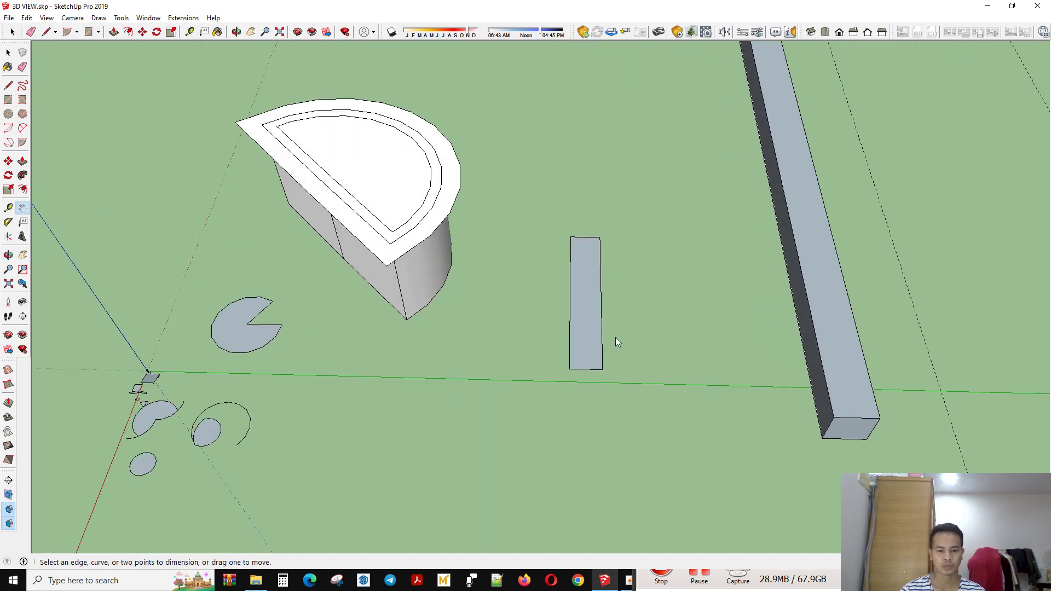
{"action": "left_click", "coordinate": [573, 370]}
{"action": "scroll", "coordinate": [573, 369], "scroll_direction": "up", "scroll_amount": 5}
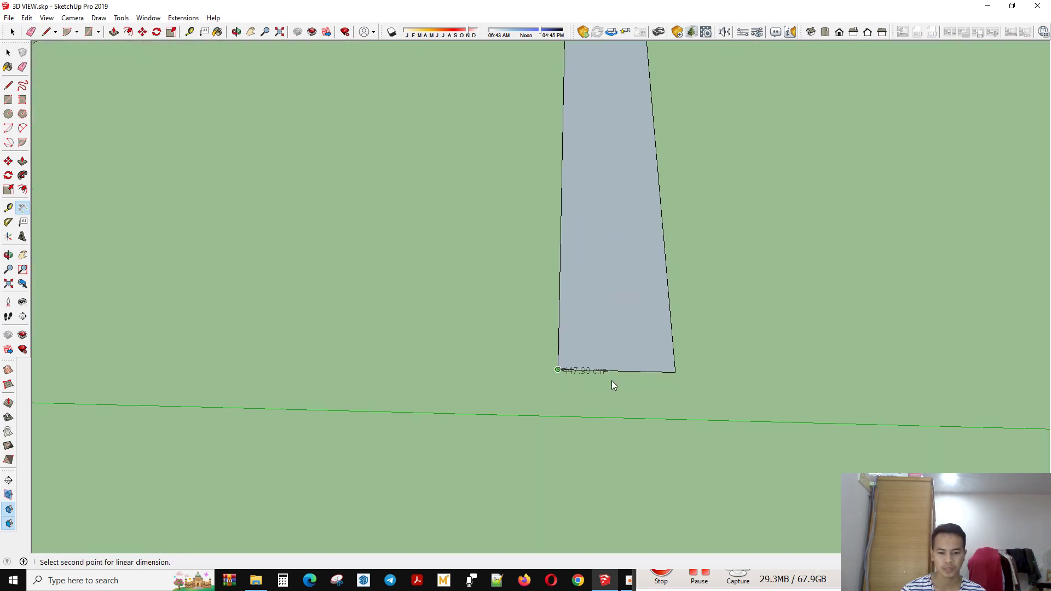
{"action": "left_click", "coordinate": [675, 374]}
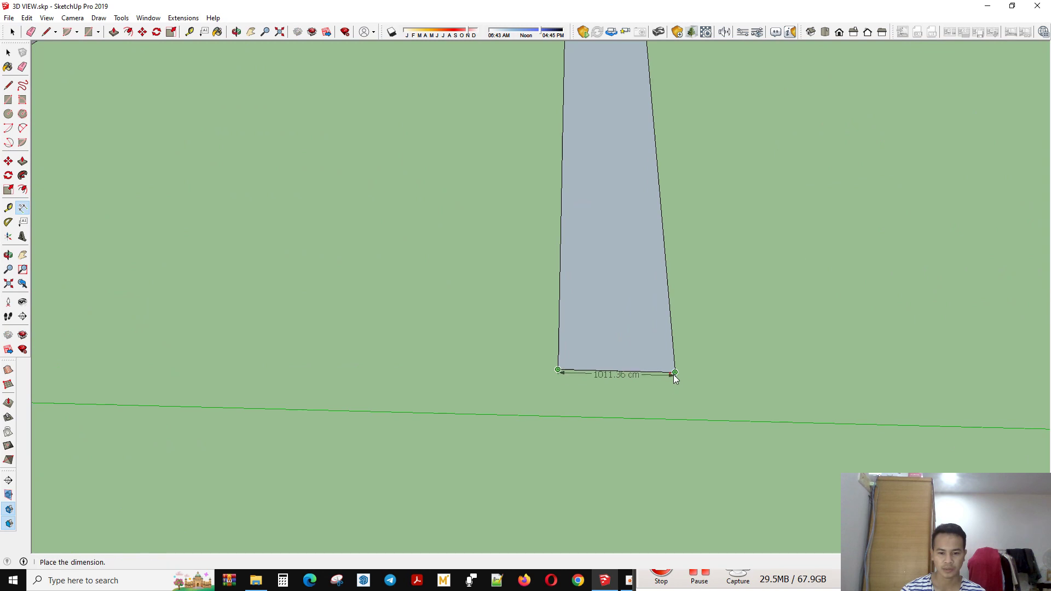
{"action": "left_click", "coordinate": [676, 415]}
{"action": "middle_click_drag", "start_coordinate": [675, 415], "coordinate": [544, 426]}
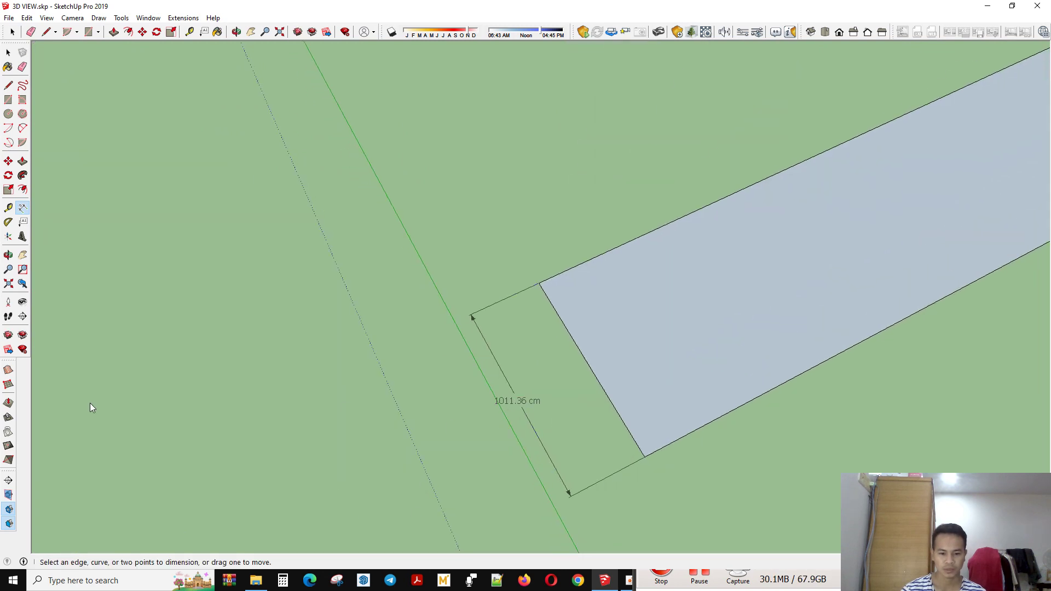
Dimension the flat rectangle's long edge on the side facing the wall, with a small offset from the shape
{"action": "scroll", "coordinate": [245, 438], "scroll_direction": "down", "scroll_amount": 4}
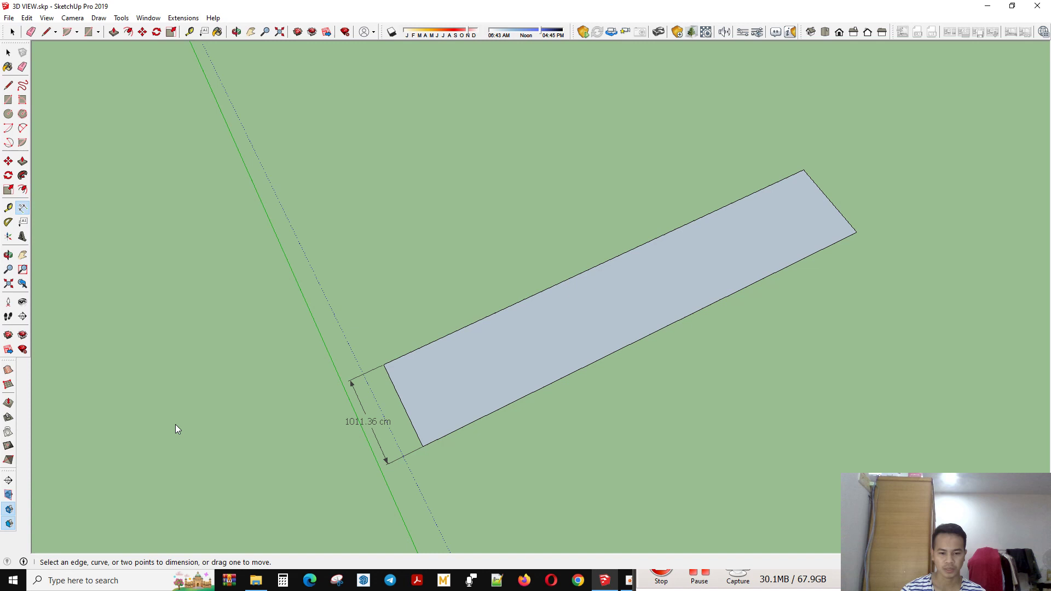
{"action": "left_click", "coordinate": [423, 447]}
{"action": "left_click", "coordinate": [856, 233]}
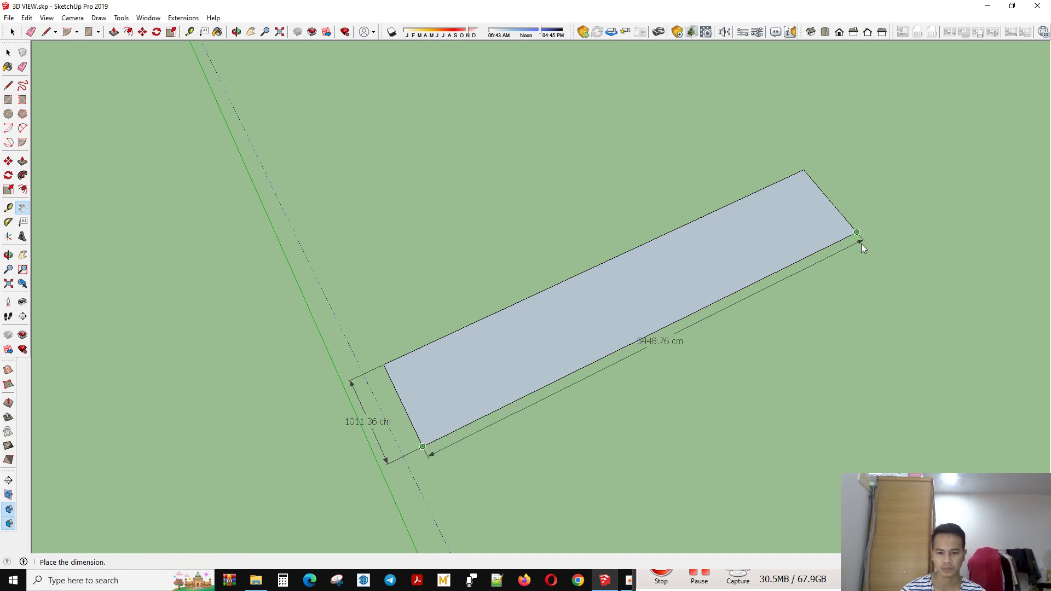
{"action": "left_click", "coordinate": [885, 265]}
Dimension the height of the wall's end face near the green axis, placing the dimension beside the wall
{"action": "middle_click_drag", "start_coordinate": [414, 307], "coordinate": [720, 504]}
{"action": "scroll", "coordinate": [492, 363], "scroll_direction": "down", "scroll_amount": 3}
{"action": "scroll", "coordinate": [720, 504], "scroll_direction": "up", "scroll_amount": 3}
{"action": "left_click", "coordinate": [692, 395]}
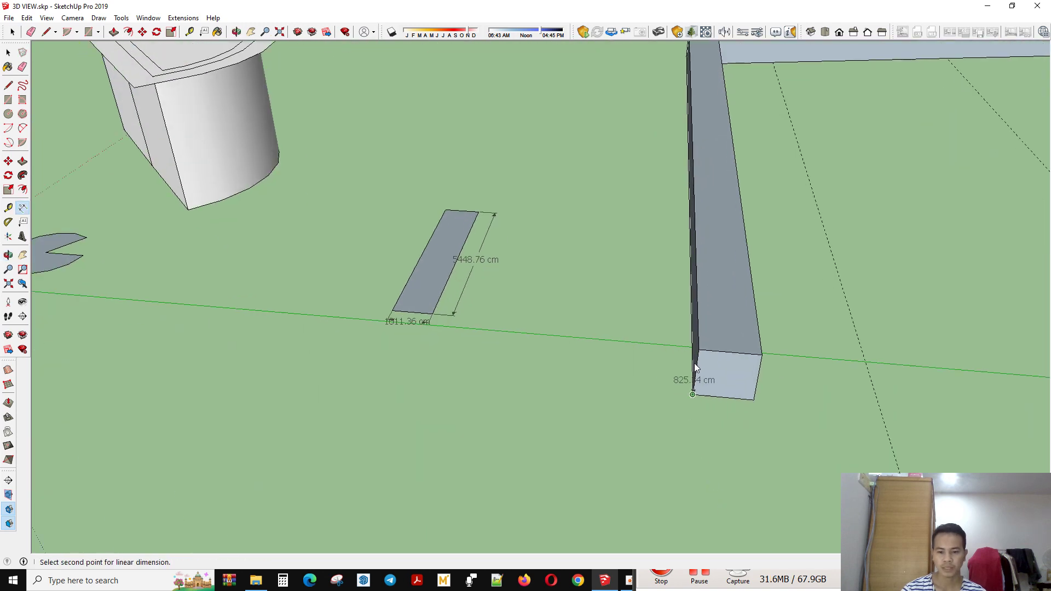
{"action": "left_click", "coordinate": [696, 354]}
{"action": "left_click", "coordinate": [602, 332]}
{"action": "middle_click_drag", "start_coordinate": [732, 422], "coordinate": [582, 430]}
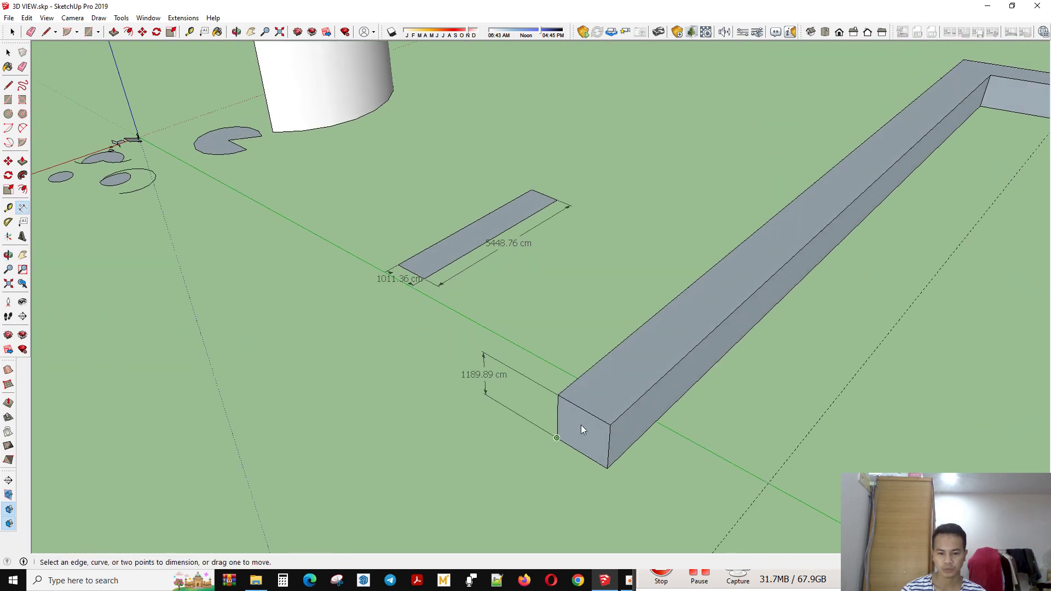
Dimension the wall's width along the top edge of the same end face and leave the Dimension tool
{"action": "left_click", "coordinate": [606, 425]}
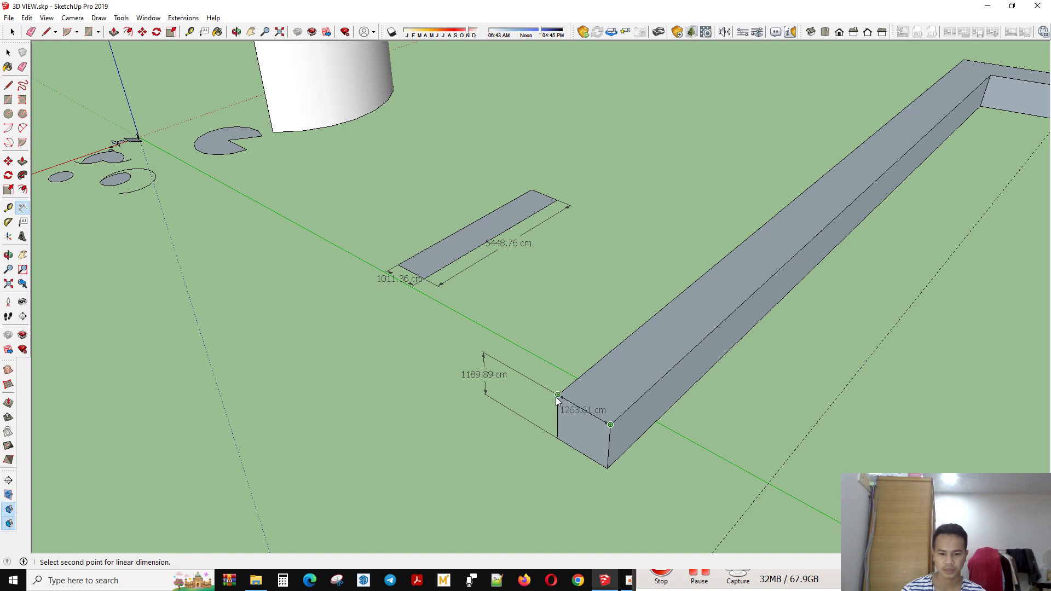
{"action": "left_click", "coordinate": [558, 394]}
{"action": "left_click", "coordinate": [565, 345]}
{"action": "middle_click_drag", "start_coordinate": [488, 439], "coordinate": [534, 423]}
{"action": "scroll", "coordinate": [711, 455], "scroll_direction": "up", "scroll_amount": 2}
{"action": "scroll", "coordinate": [627, 482], "scroll_direction": "up", "scroll_amount": 3}
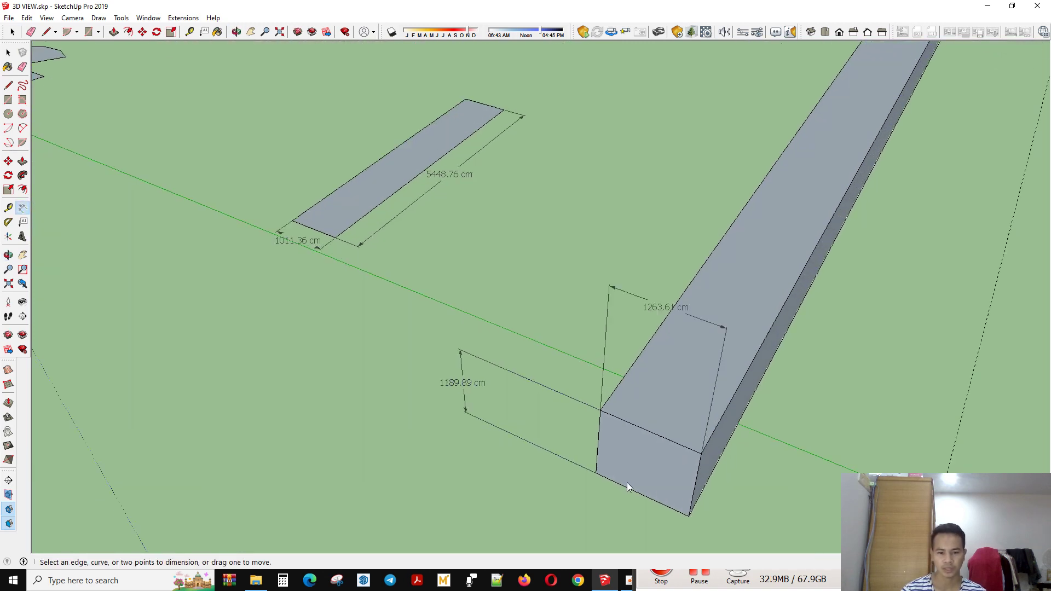
{"action": "scroll", "coordinate": [697, 453], "scroll_direction": "down", "scroll_amount": 1}
{"action": "middle_click_drag", "start_coordinate": [697, 454], "coordinate": [804, 402]}
{"action": "key", "text": "space"}
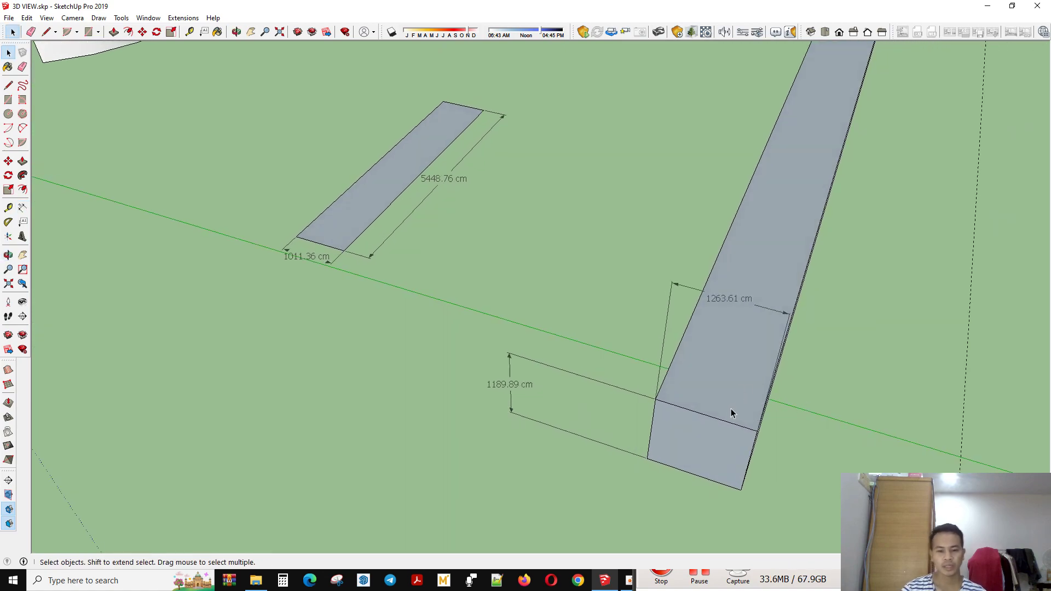
{"action": "scroll", "coordinate": [376, 301], "scroll_direction": "down", "scroll_amount": 6}
{"action": "middle_click_drag", "start_coordinate": [368, 331], "coordinate": [398, 293]}
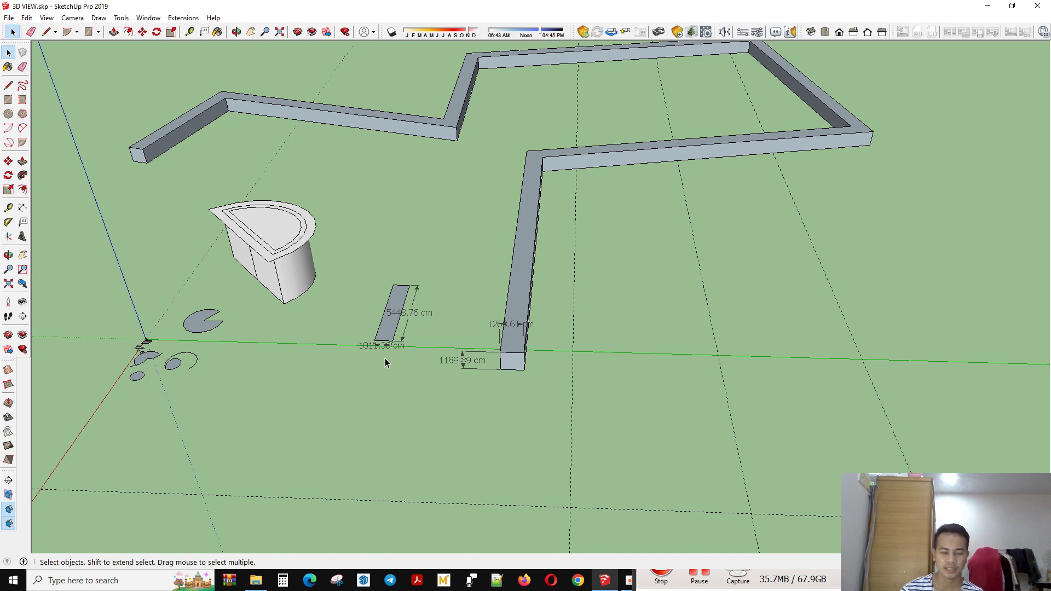
{"action": "scroll", "coordinate": [792, 439], "scroll_direction": "down", "scroll_amount": 2}
{"action": "scroll", "coordinate": [337, 371], "scroll_direction": "up", "scroll_amount": 2}
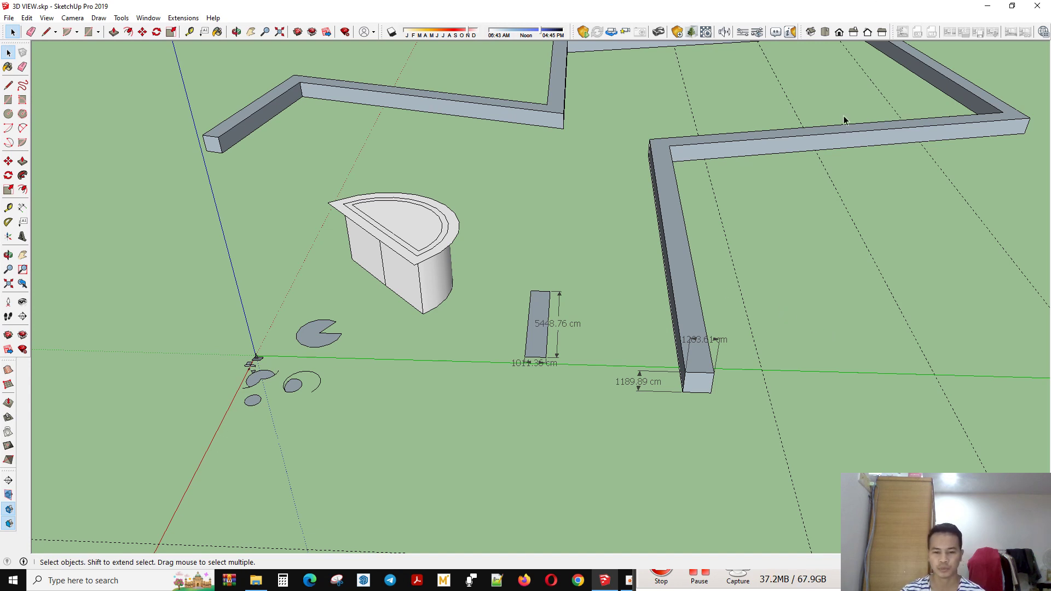
{"action": "middle_click_drag", "start_coordinate": [784, 327], "coordinate": [630, 329]}
{"action": "key", "text": "space"}
Try to move the half-cylinder group by a base corner, and clear the selection
{"action": "left_click", "coordinate": [403, 220]}
{"action": "scroll", "coordinate": [438, 338], "scroll_direction": "up", "scroll_amount": 3}
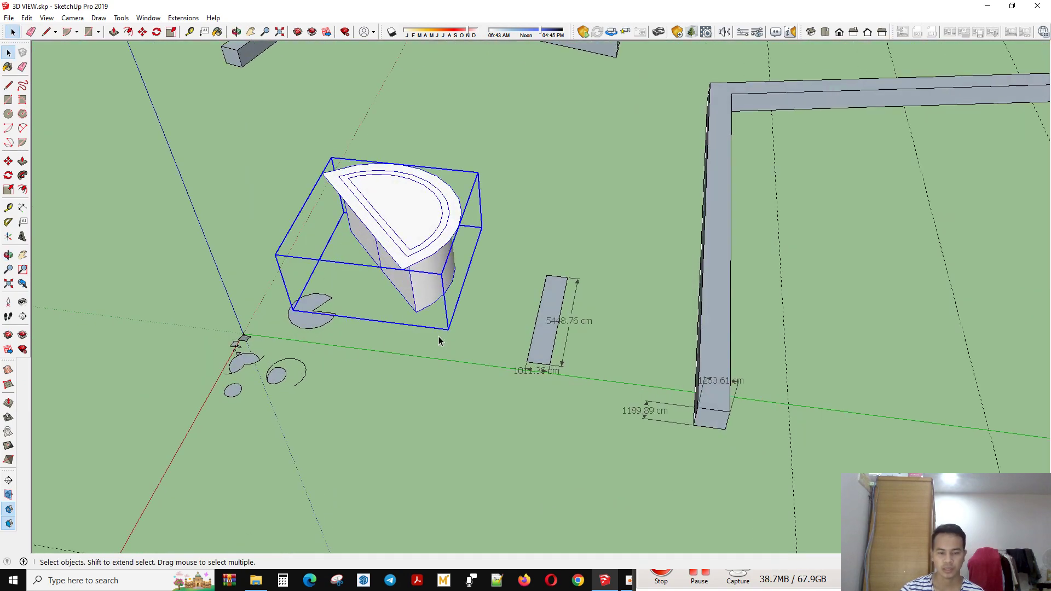
{"action": "key", "text": "m"}
{"action": "left_click", "coordinate": [410, 305]}
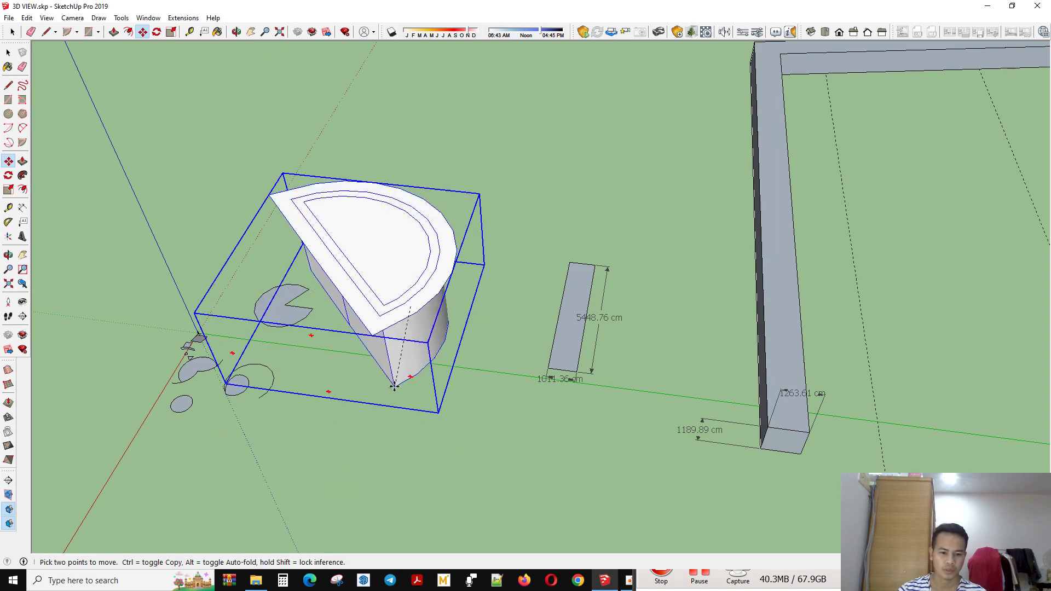
{"action": "key", "text": "space"}
{"action": "scroll", "coordinate": [377, 382], "scroll_direction": "down", "scroll_amount": 3}
{"action": "left_click", "coordinate": [740, 458]}
{"action": "middle_click_drag", "start_coordinate": [739, 459], "coordinate": [665, 372]}
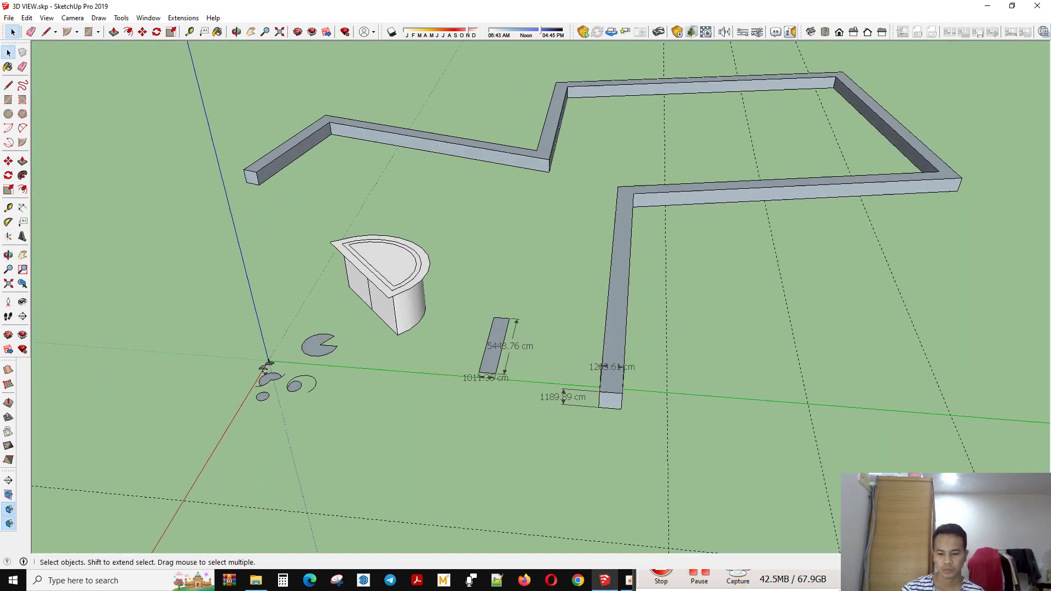
{"action": "left_click", "coordinate": [661, 574]}
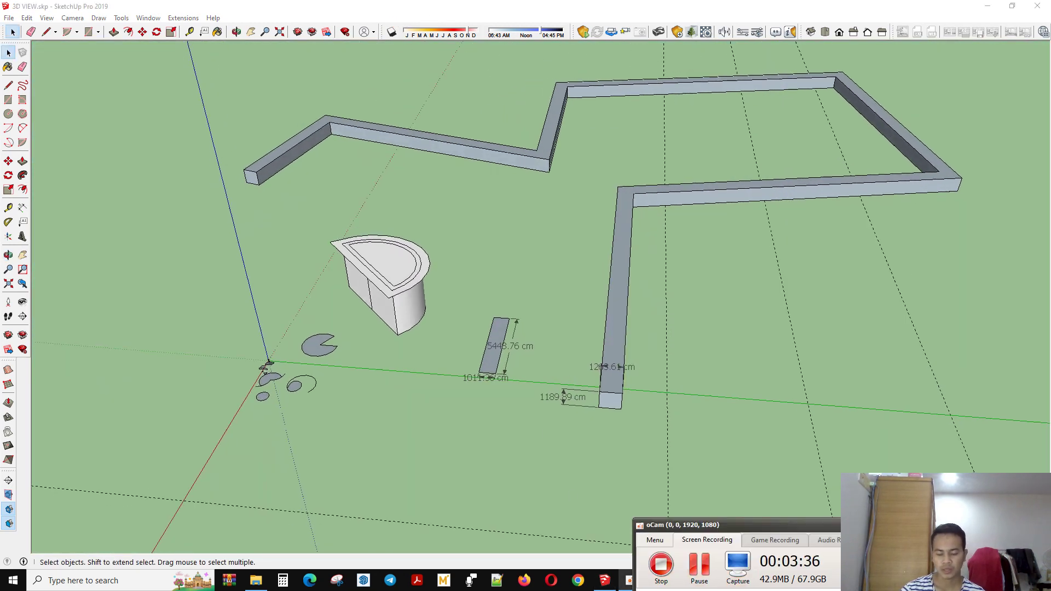